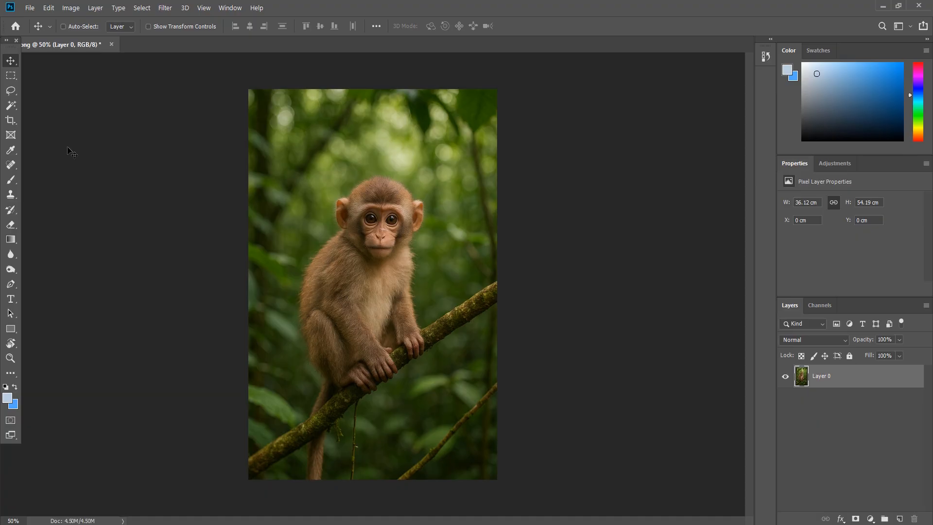
{"action": "left_click", "coordinate": [16, 122]}
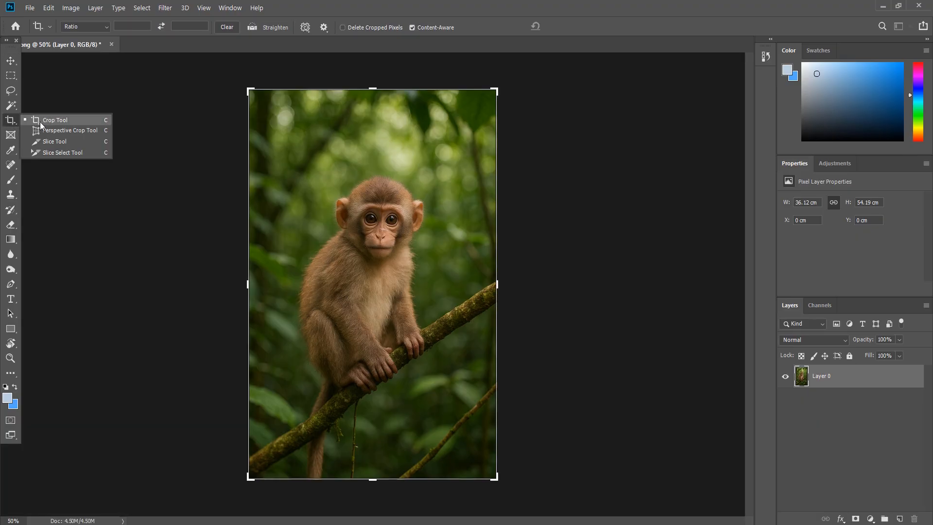
{"action": "left_click", "coordinate": [71, 103]}
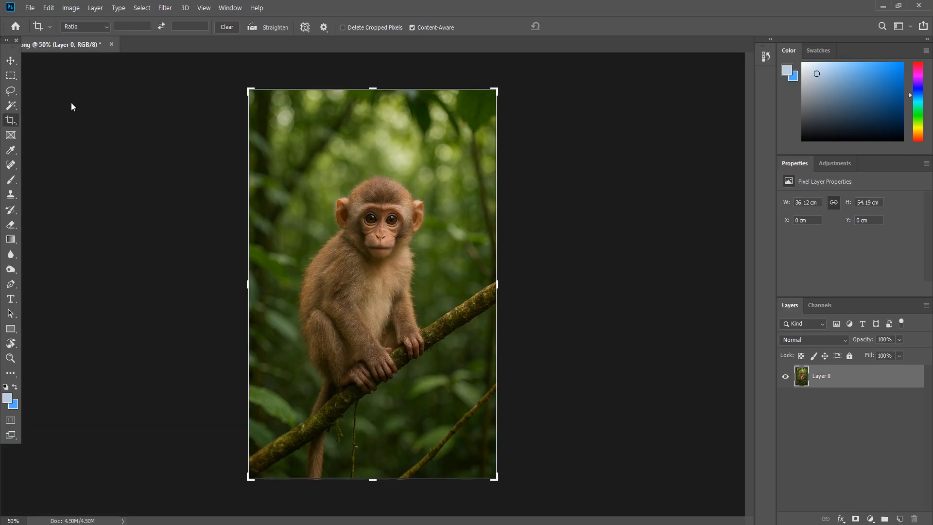
{"action": "left_click", "coordinate": [10, 61]}
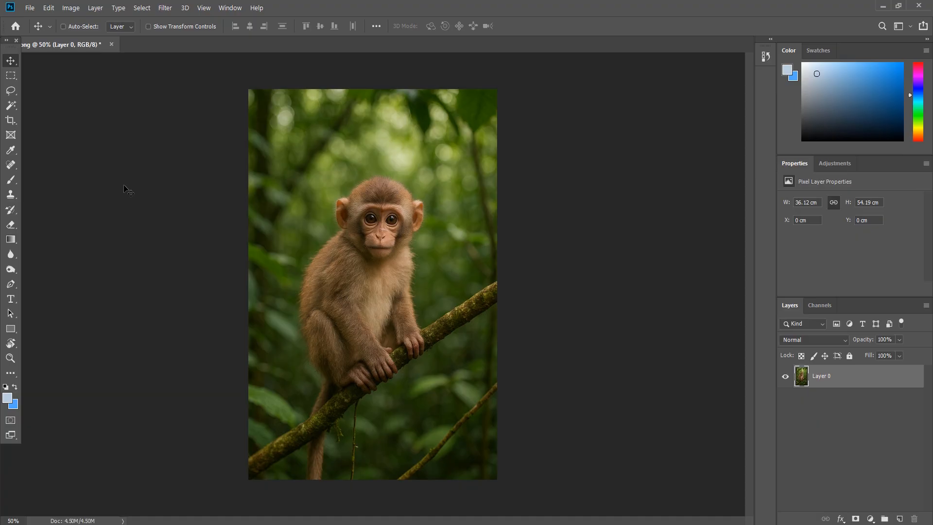
{"action": "left_click", "coordinate": [11, 121]}
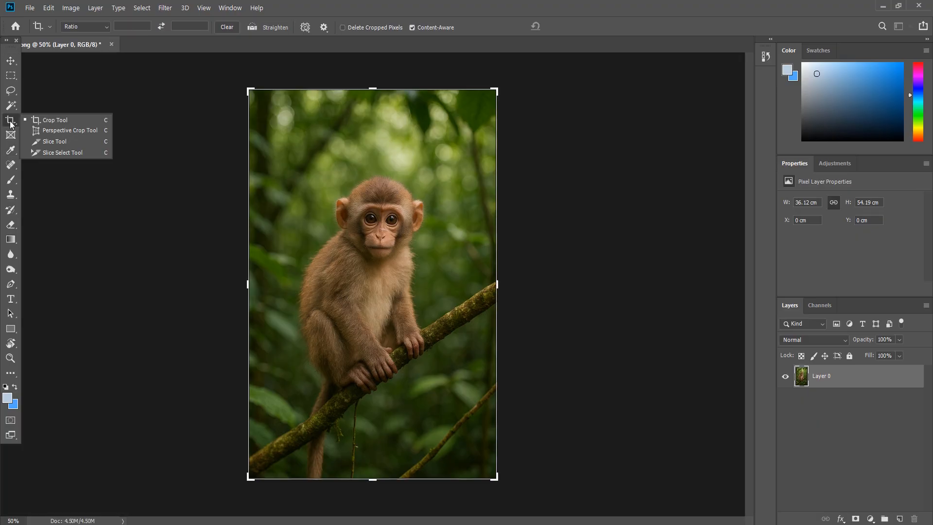
{"action": "left_click", "coordinate": [55, 121]}
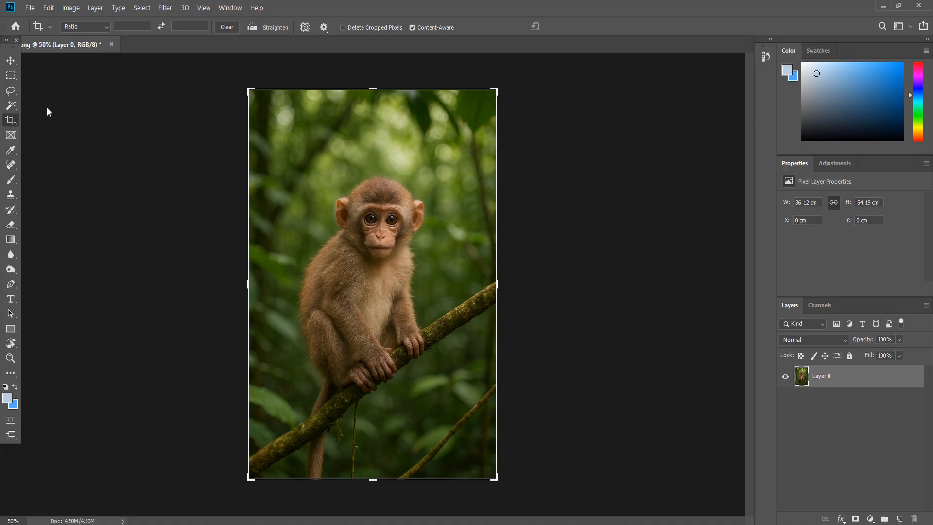
{"action": "left_click", "coordinate": [11, 61]}
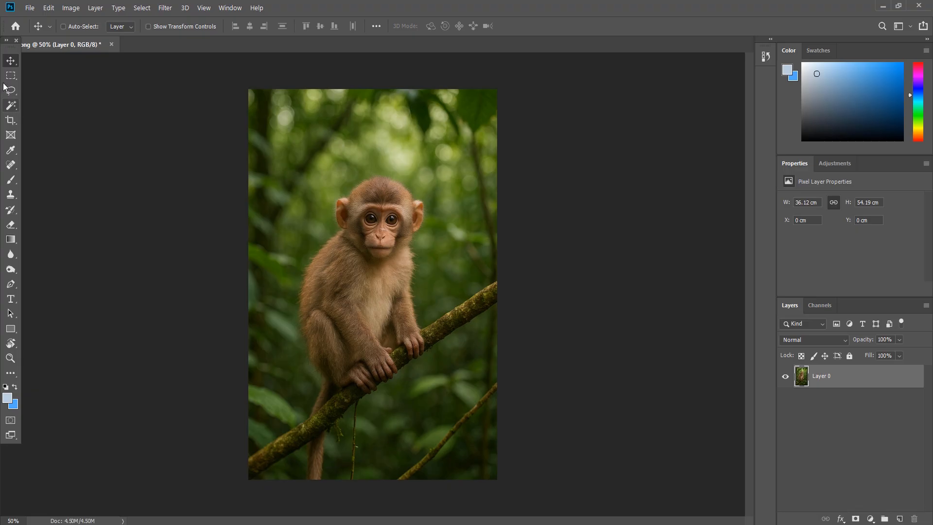
Step: Activate the Crop tool and dock the floating toolbar at the edge of the workspace
{"action": "left_click", "coordinate": [10, 122]}
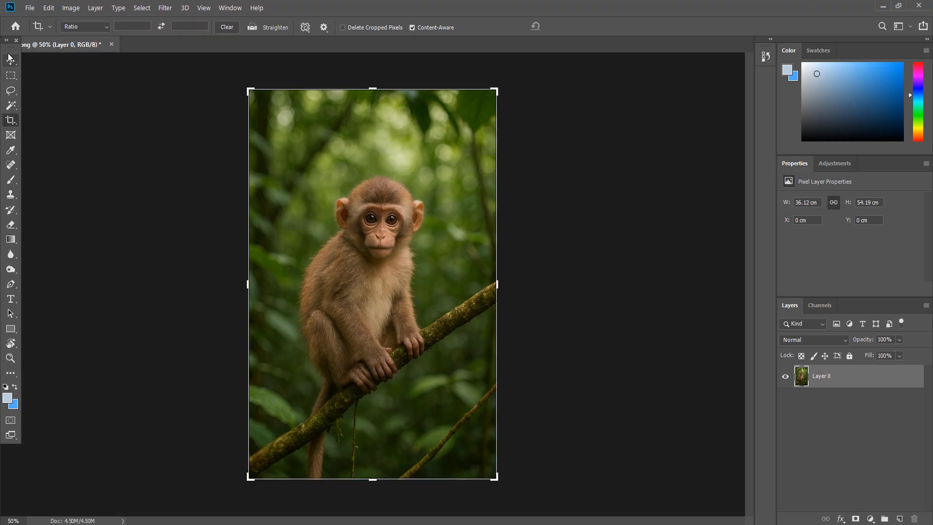
{"action": "mouse_move", "coordinate": [14, 49]}
{"action": "left_mouse_down"}
{"action": "mouse_move", "coordinate": [51, 56]}
{"action": "mouse_move", "coordinate": [14, 52]}
{"action": "left_mouse_up"}
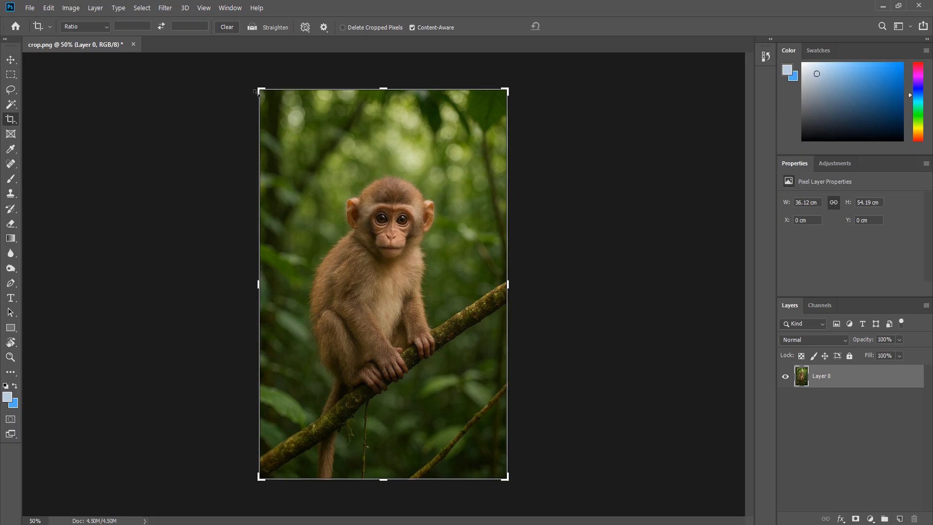
Step: Crop the photo freehand to a tight portrait frame around the monkey and undo the crop
{"action": "mouse_move", "coordinate": [259, 91]}
{"action": "left_mouse_down"}
{"action": "mouse_move", "coordinate": [342, 186]}
{"action": "mouse_move", "coordinate": [276, 130]}
{"action": "mouse_move", "coordinate": [262, 93]}
{"action": "left_mouse_up"}
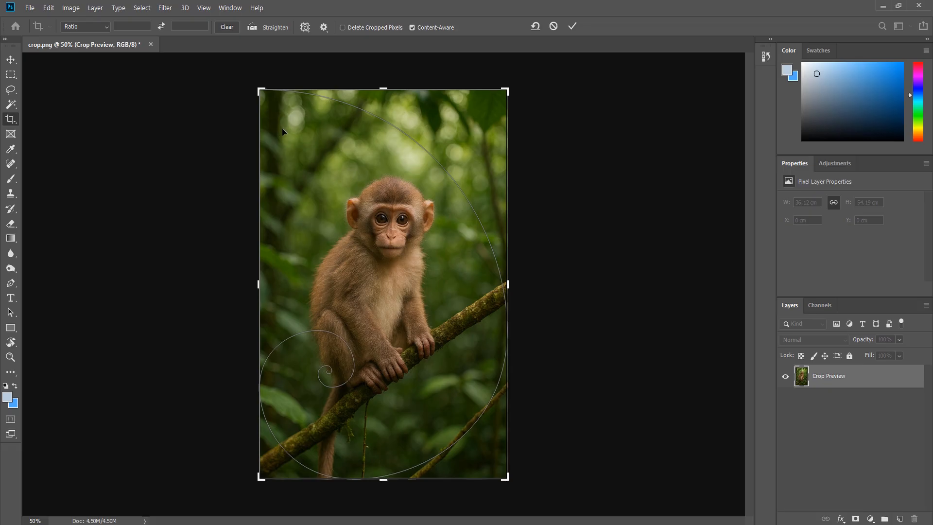
{"action": "left_click_drag", "start_coordinate": [259, 91], "coordinate": [316, 175]}
{"action": "left_click_drag", "start_coordinate": [506, 479], "coordinate": [444, 395]}
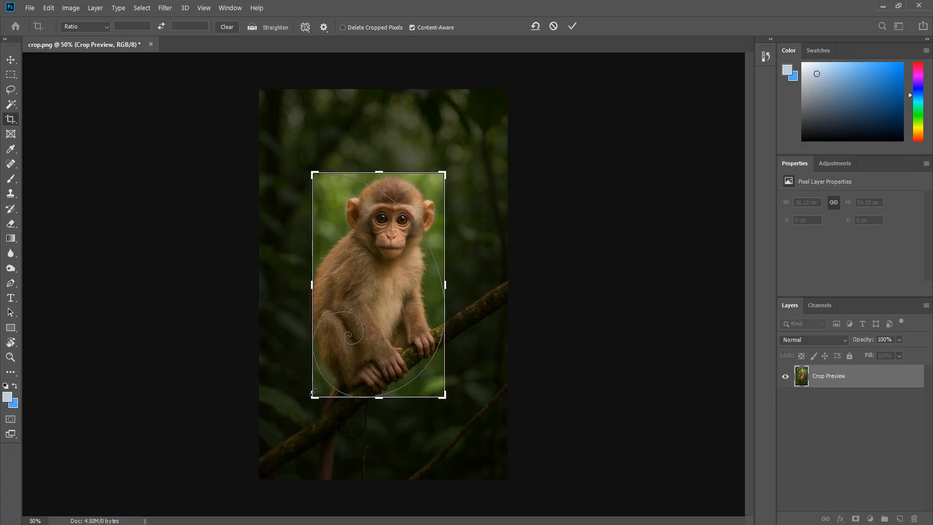
{"action": "left_click_drag", "start_coordinate": [312, 392], "coordinate": [297, 400]}
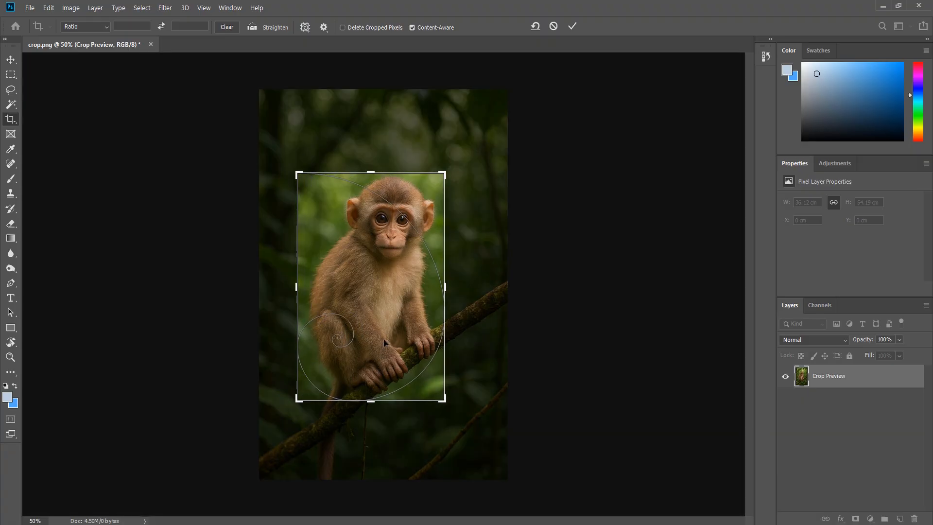
{"action": "left_click", "coordinate": [573, 27]}
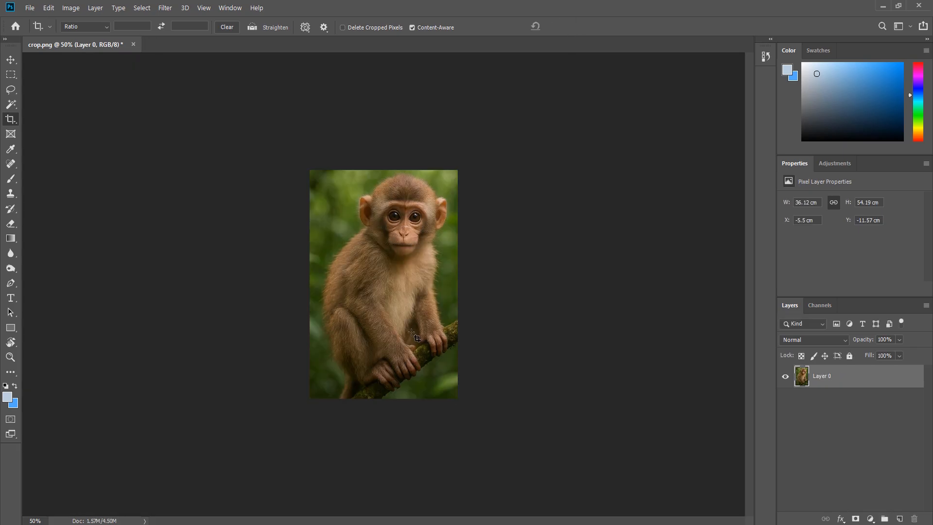
{"action": "key", "text": "ctrl+z"}
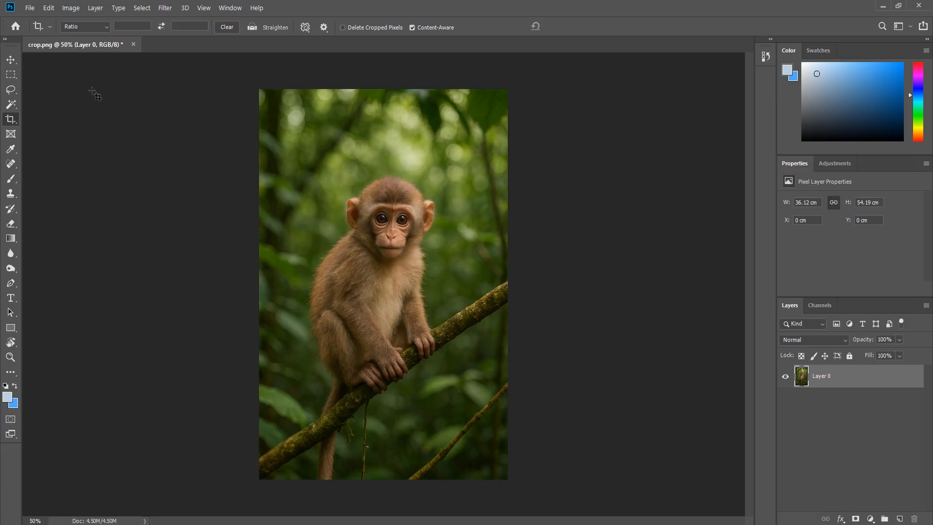
Step: Try the 1 : 1 (Square) and 4 : 5 (8 : 10) crop ratio presets on the photo
{"action": "left_click", "coordinate": [20, 118]}
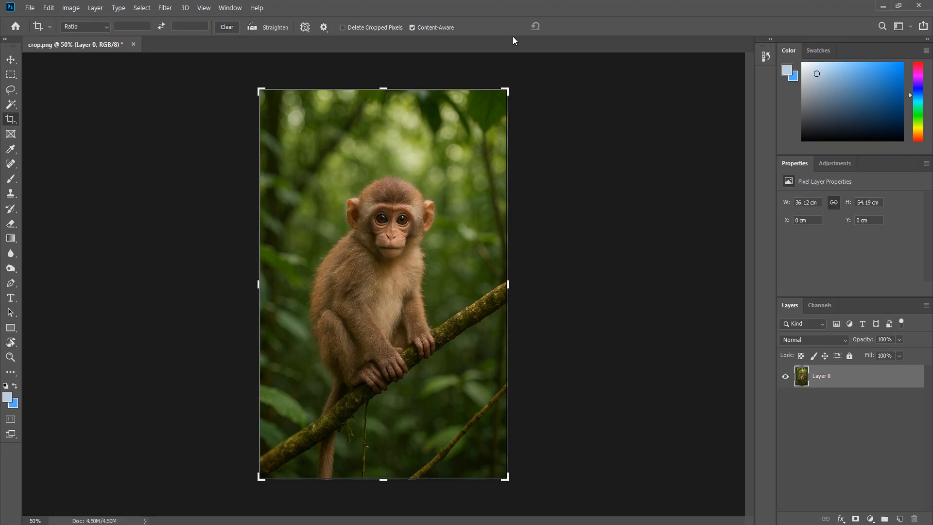
{"action": "left_click", "coordinate": [104, 29]}
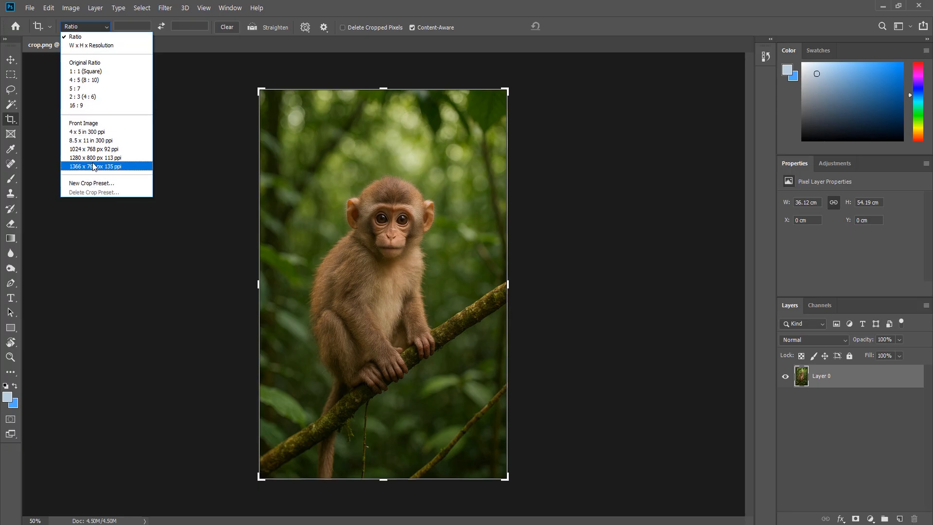
{"action": "left_click", "coordinate": [97, 71]}
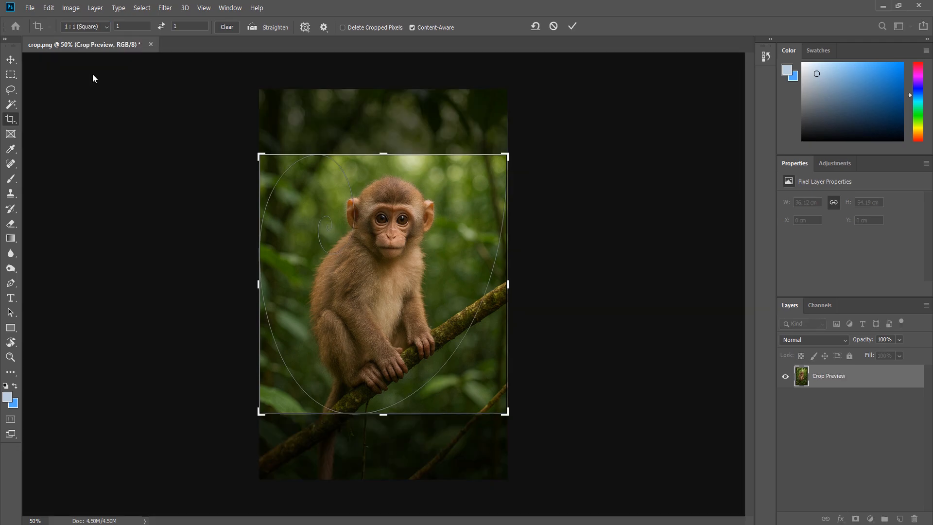
{"action": "left_click", "coordinate": [98, 27]}
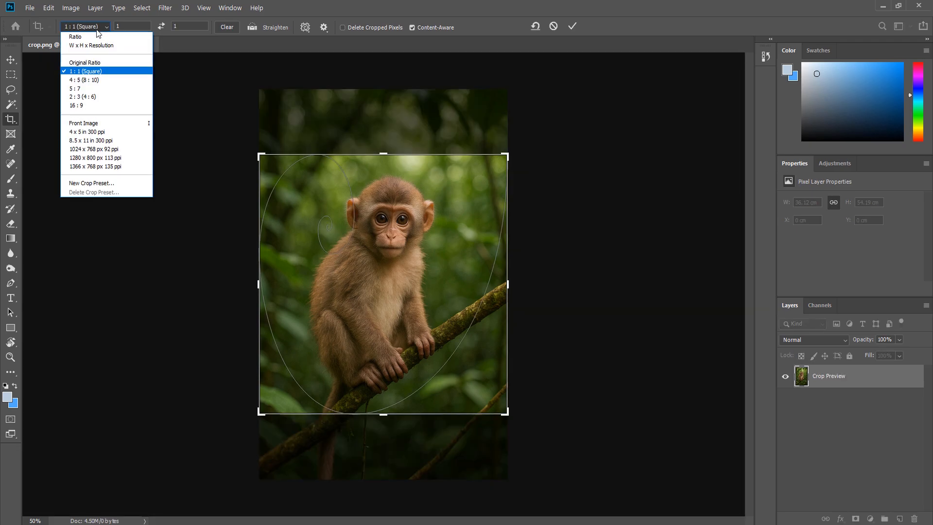
{"action": "left_click", "coordinate": [96, 83]}
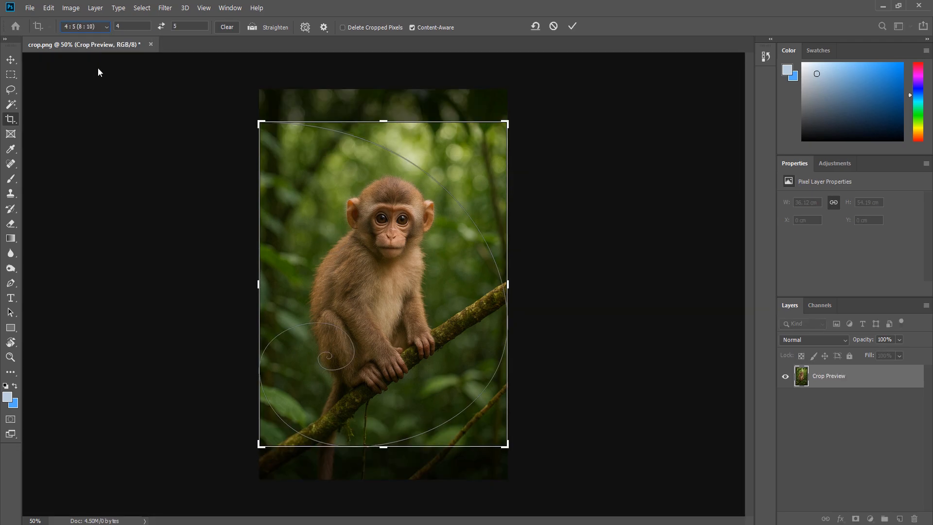
Step: Set a custom crop ratio of 8 by 6 and swap its width and height for a 6 by 8 portrait frame
{"action": "left_click", "coordinate": [104, 28]}
{"action": "left_click", "coordinate": [123, 28]}
{"action": "left_click_drag", "start_coordinate": [124, 27], "coordinate": [116, 26]}
{"action": "type", "text": "8"}
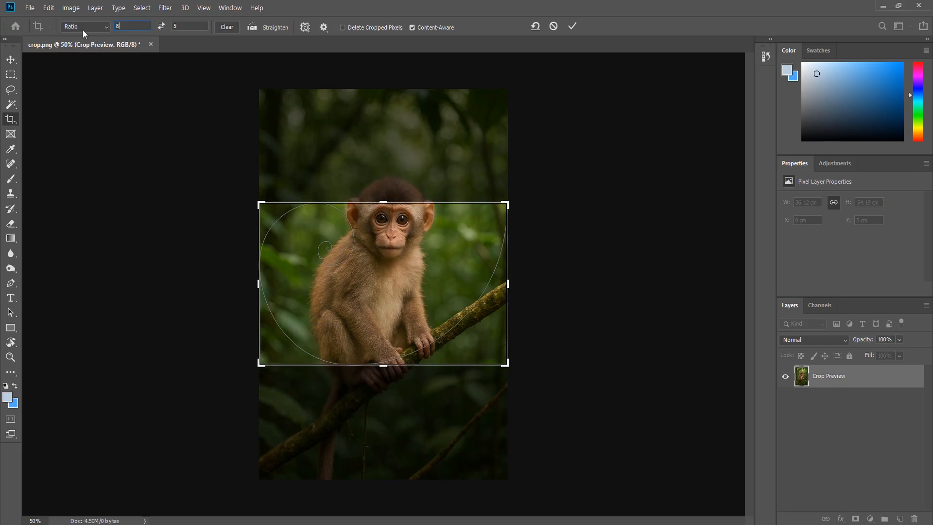
{"action": "type", "text": "6"}
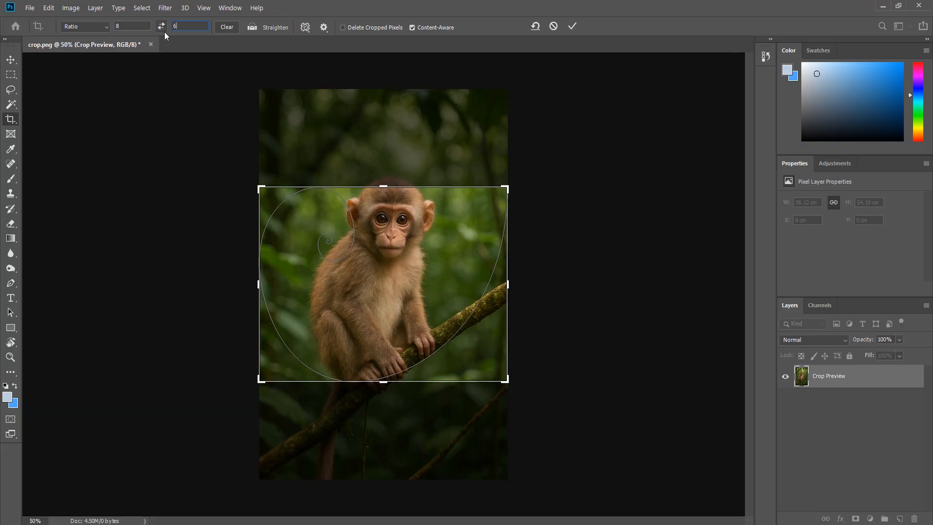
{"action": "left_click", "coordinate": [162, 27]}
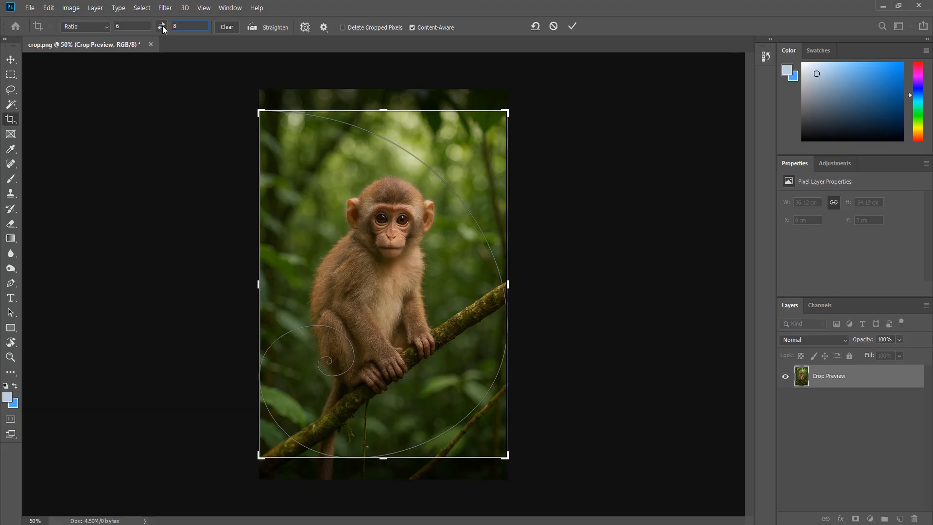
{"action": "left_click", "coordinate": [163, 25]}
{"action": "left_click", "coordinate": [162, 26]}
Step: Straighten the photo along the mossy branch and tighten the crop frame around the monkey, excluding the transparent corners
{"action": "left_click", "coordinate": [272, 28]}
{"action": "left_click_drag", "start_coordinate": [505, 288], "coordinate": [297, 440]}
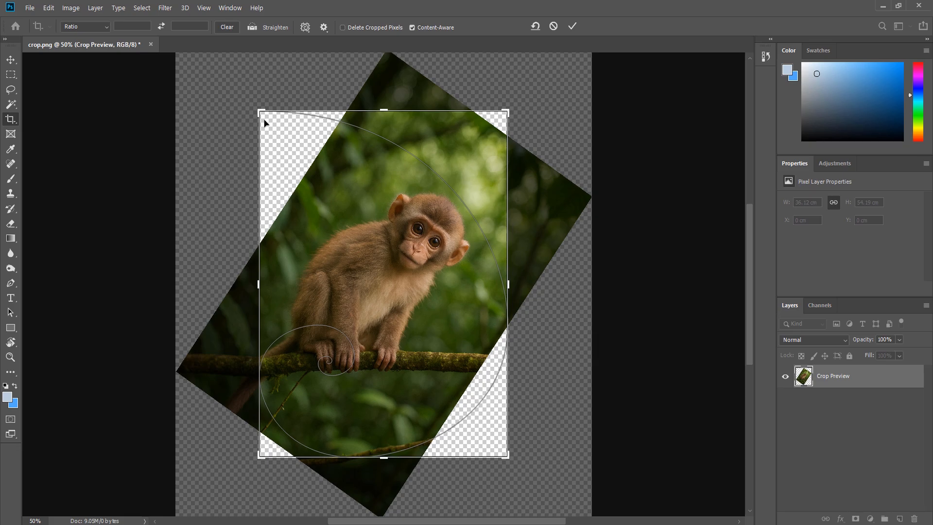
{"action": "left_click_drag", "start_coordinate": [259, 109], "coordinate": [264, 115]}
{"action": "left_click_drag", "start_coordinate": [274, 143], "coordinate": [276, 148]}
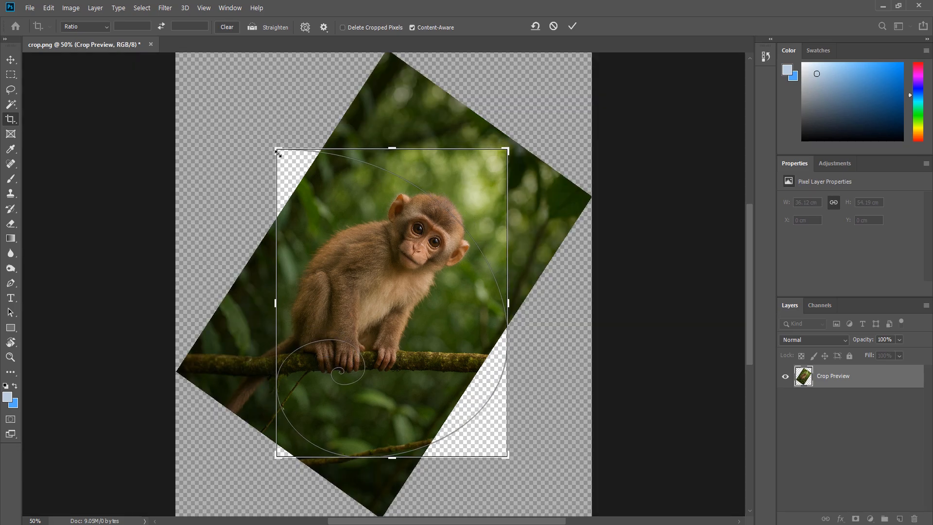
{"action": "left_click_drag", "start_coordinate": [508, 459], "coordinate": [483, 366]}
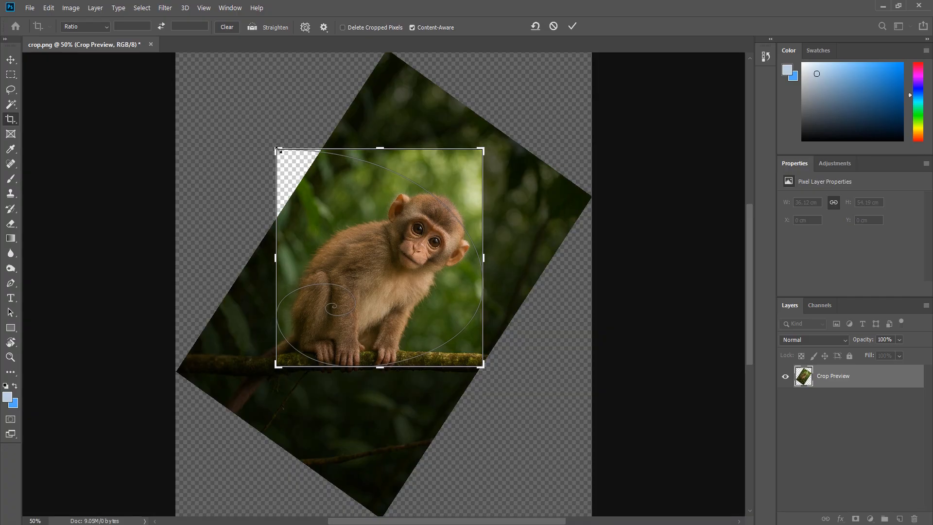
{"action": "left_click_drag", "start_coordinate": [276, 149], "coordinate": [287, 199]}
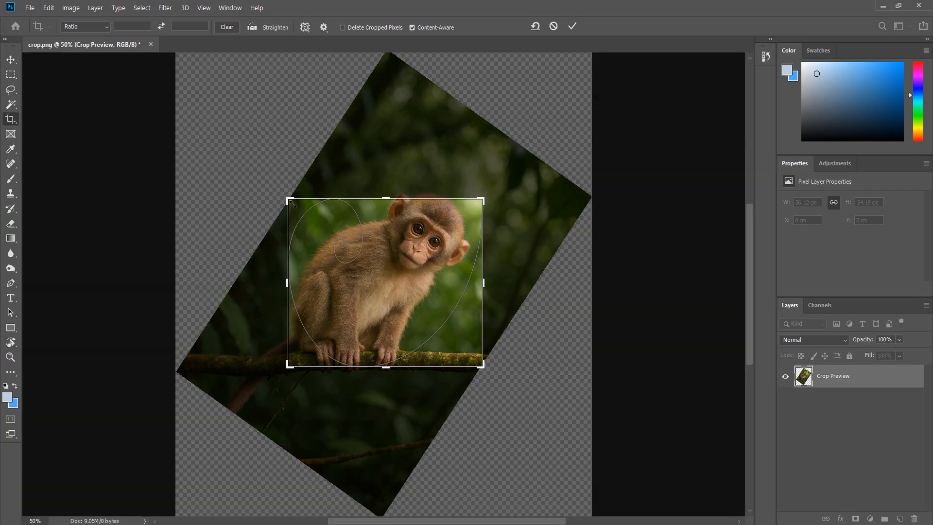
{"action": "left_click_drag", "start_coordinate": [387, 198], "coordinate": [388, 190]}
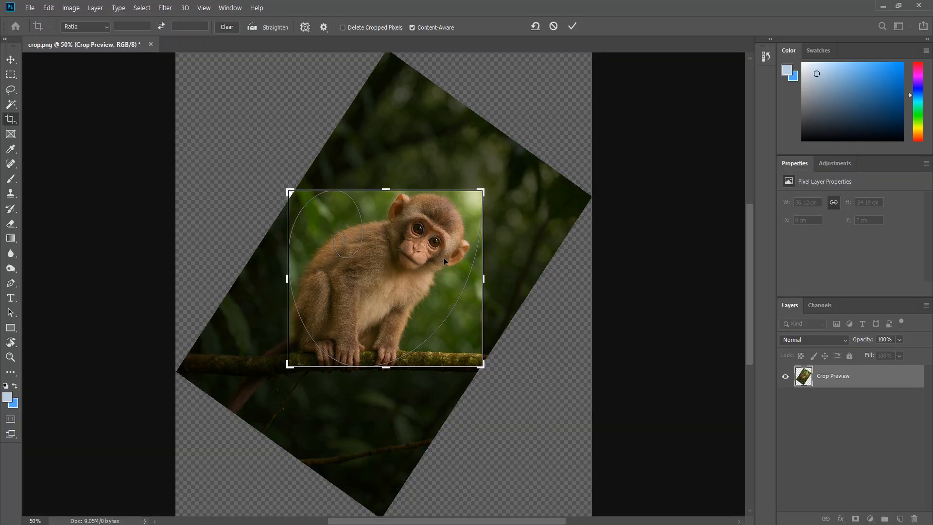
Step: Discard the pending straightening and crop adjustments
{"action": "left_click", "coordinate": [304, 27]}
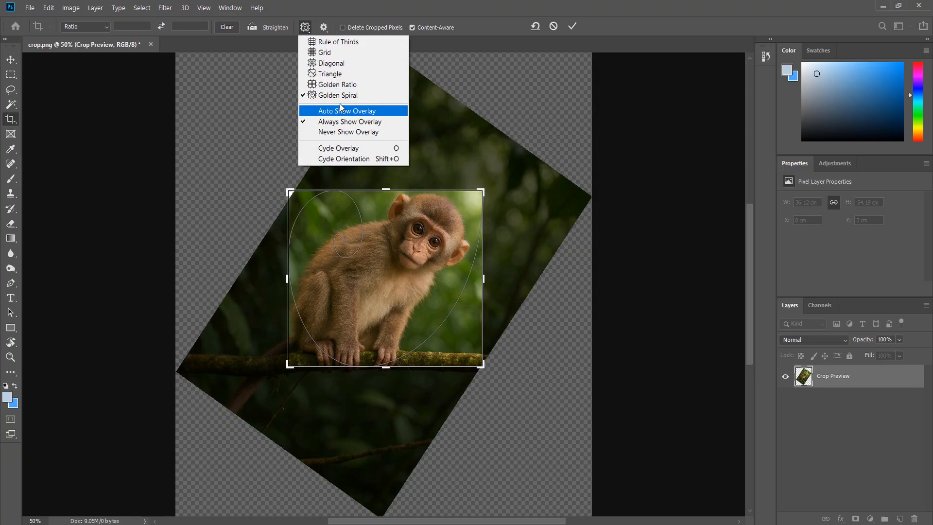
{"action": "left_click", "coordinate": [537, 25]}
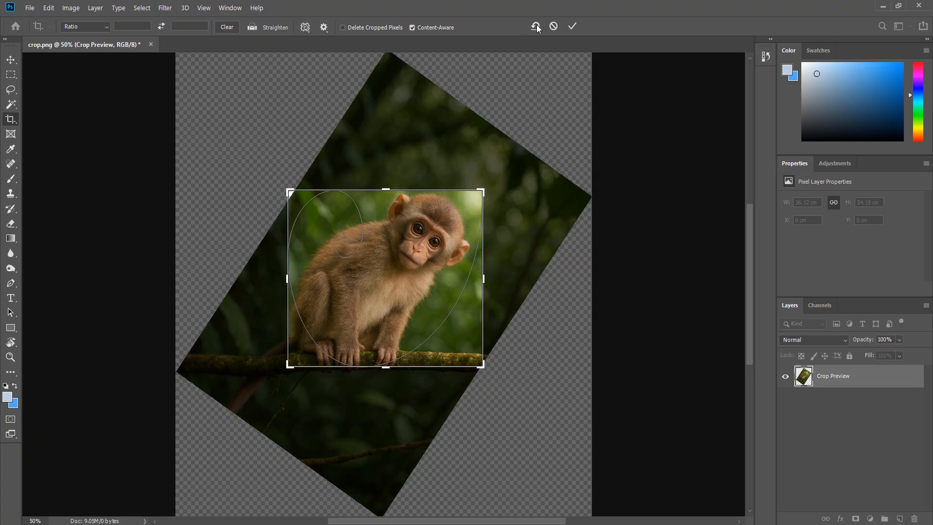
{"action": "left_click", "coordinate": [553, 27]}
Step: Set the crop overlay to Rule of Thirds and display it over the full photo
{"action": "left_click", "coordinate": [305, 28]}
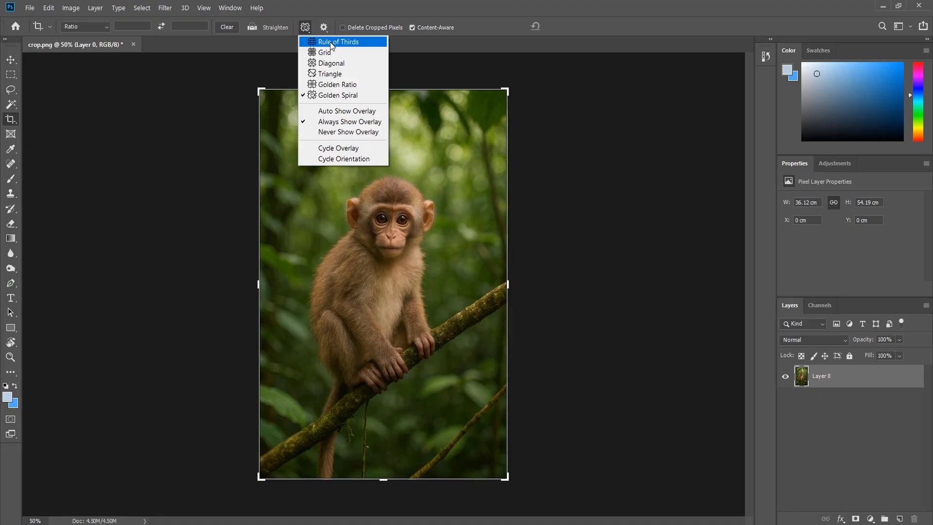
{"action": "left_click", "coordinate": [330, 42]}
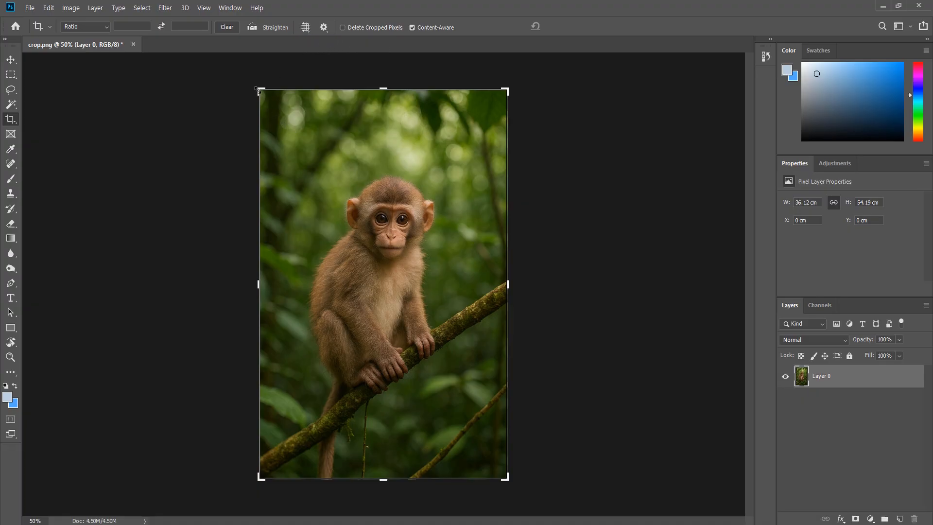
{"action": "mouse_move", "coordinate": [259, 90]}
{"action": "left_mouse_down"}
{"action": "mouse_move", "coordinate": [276, 107]}
{"action": "mouse_move", "coordinate": [255, 91]}
{"action": "left_mouse_up"}
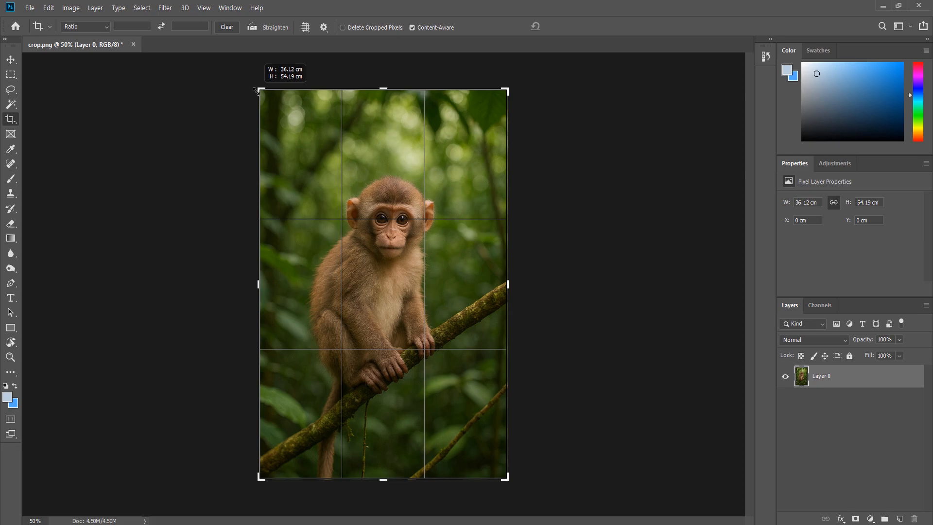
{"action": "left_click_drag", "start_coordinate": [255, 91], "coordinate": [253, 89]}
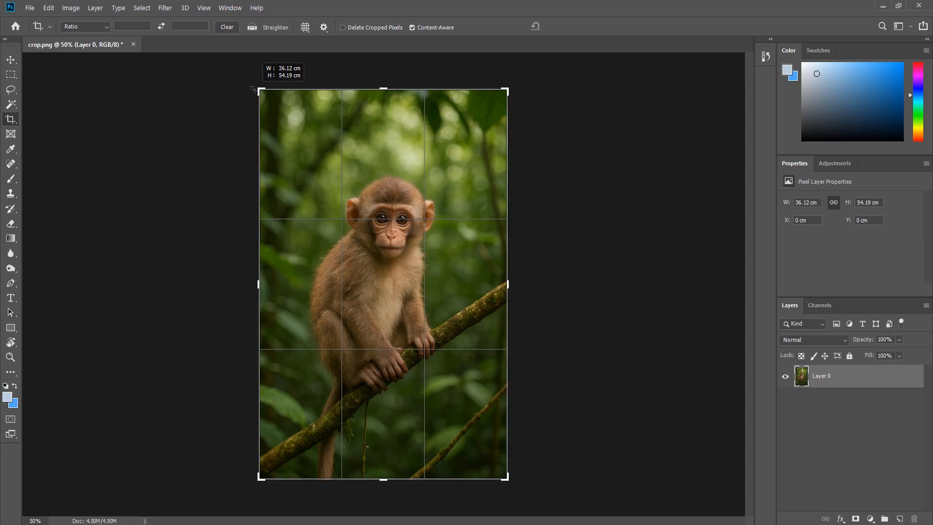
{"action": "left_click_drag", "start_coordinate": [253, 89], "coordinate": [254, 90]}
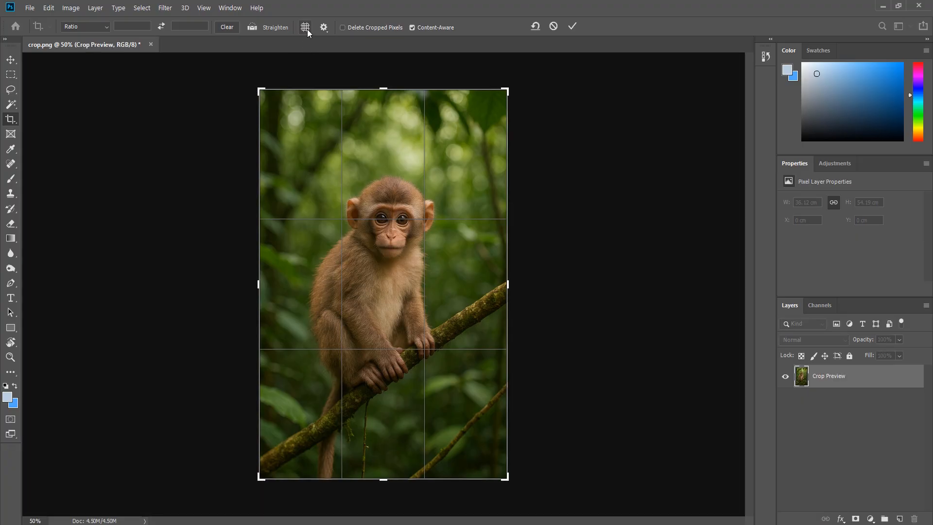
Step: Change the crop overlay to Grid
{"action": "left_click", "coordinate": [306, 28]}
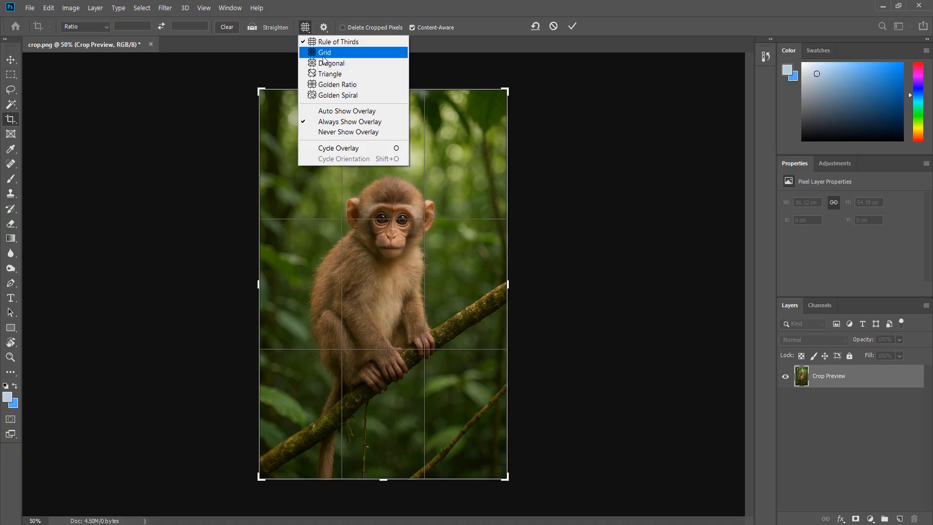
{"action": "left_click", "coordinate": [324, 54]}
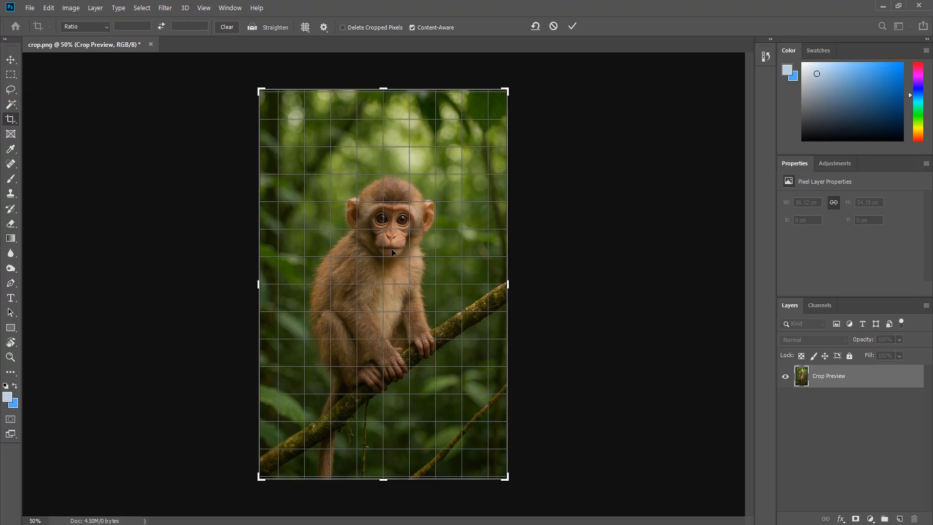
Step: Change the crop overlay to Diagonal and then to Triangle over the monkey photo
{"action": "left_click", "coordinate": [304, 28]}
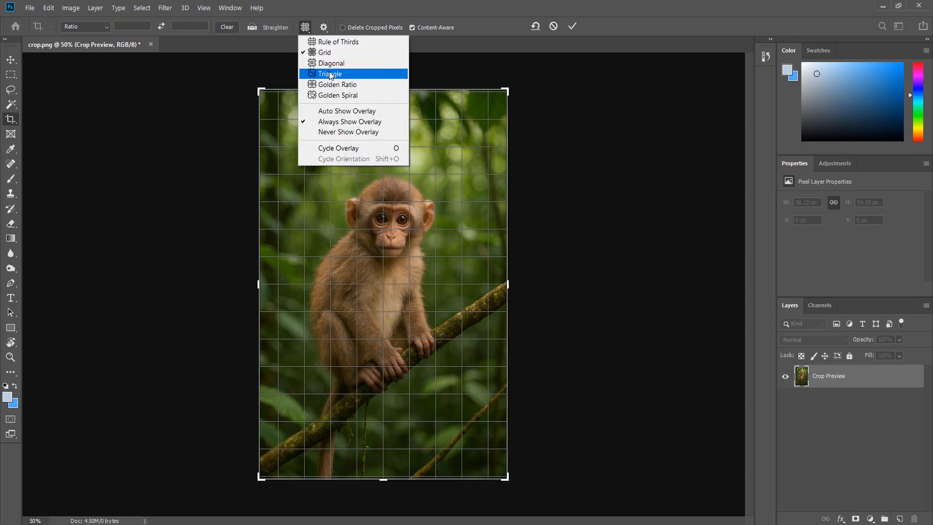
{"action": "left_click", "coordinate": [324, 63]}
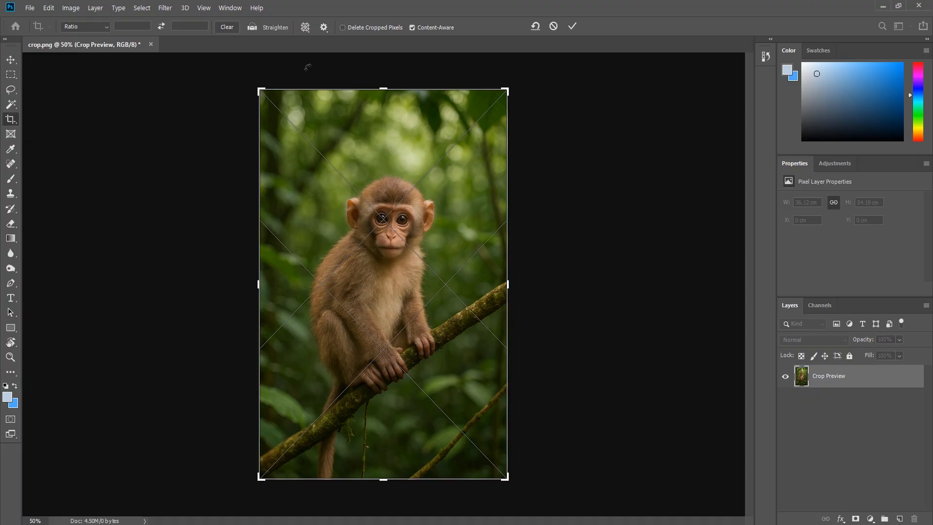
{"action": "left_click", "coordinate": [304, 27]}
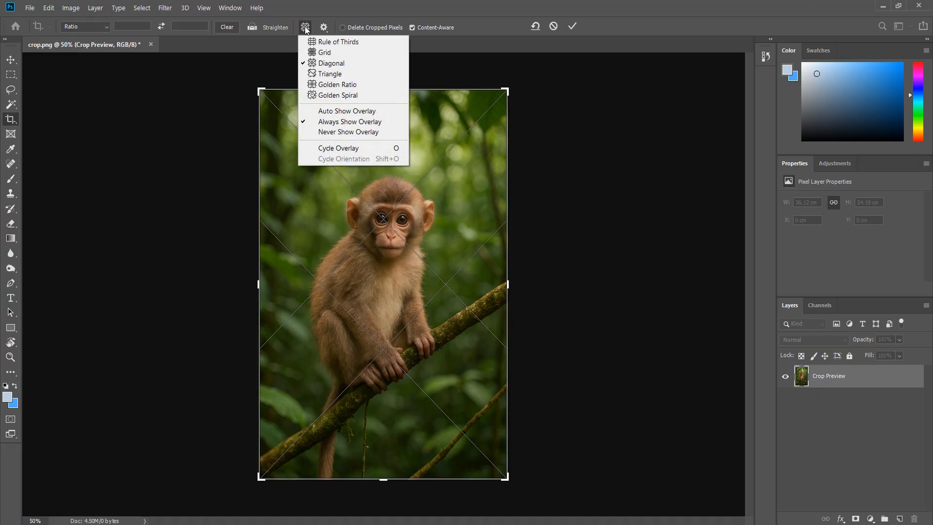
{"action": "left_click", "coordinate": [332, 75]}
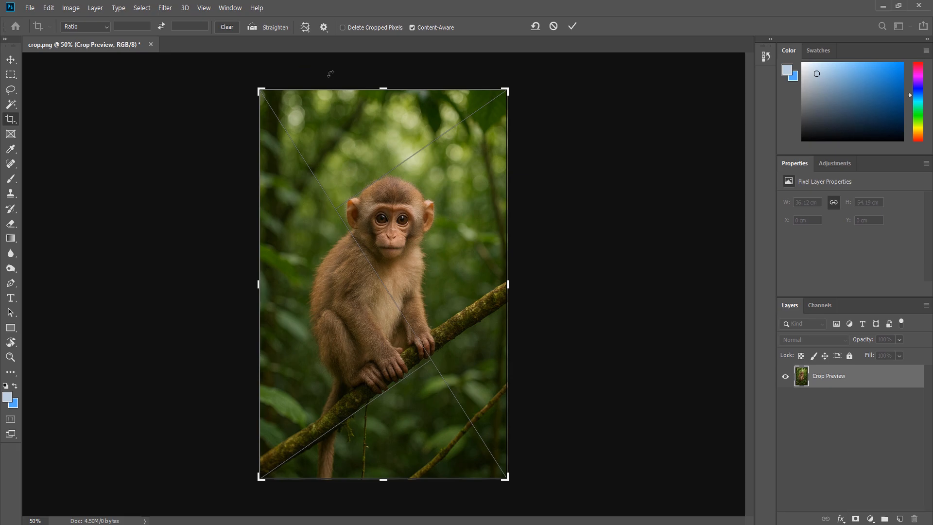
Step: Switch the crop overlay to Golden Ratio and then to Golden Spiral
{"action": "left_click", "coordinate": [305, 29]}
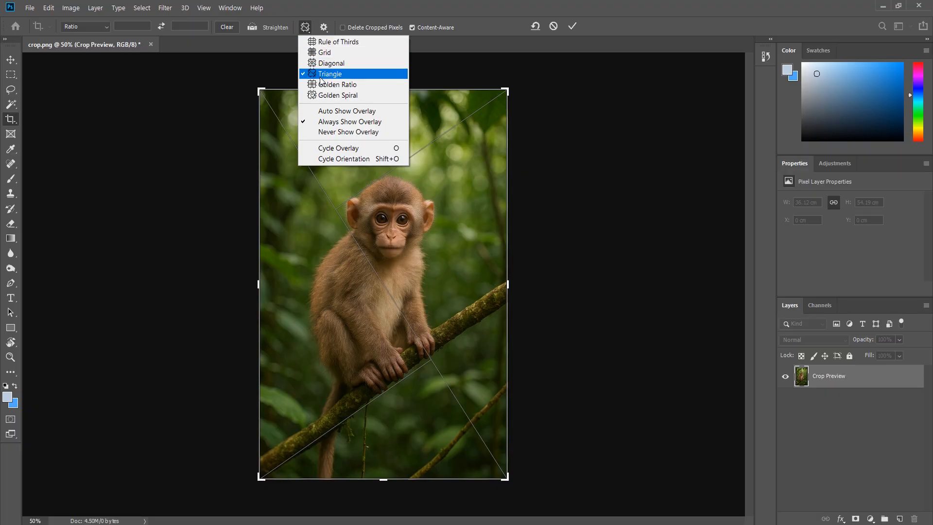
{"action": "left_click", "coordinate": [335, 85]}
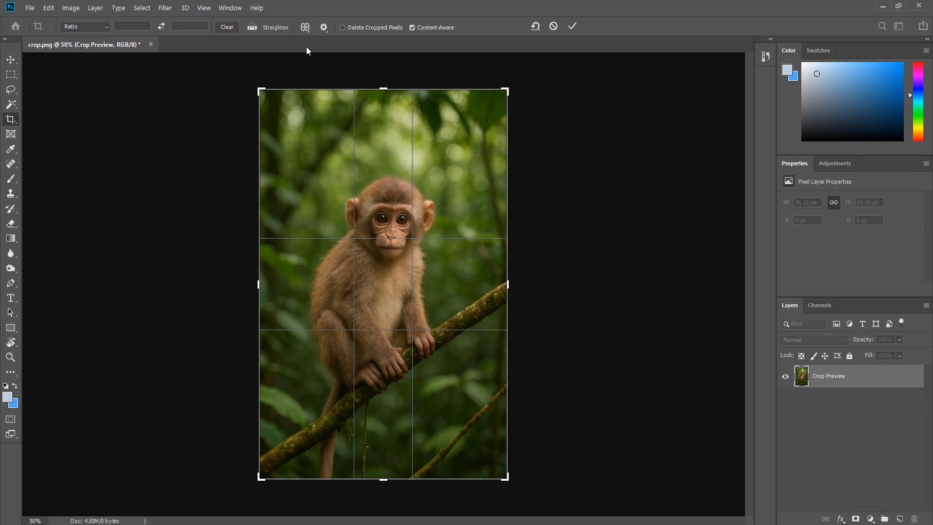
{"action": "left_click", "coordinate": [309, 30]}
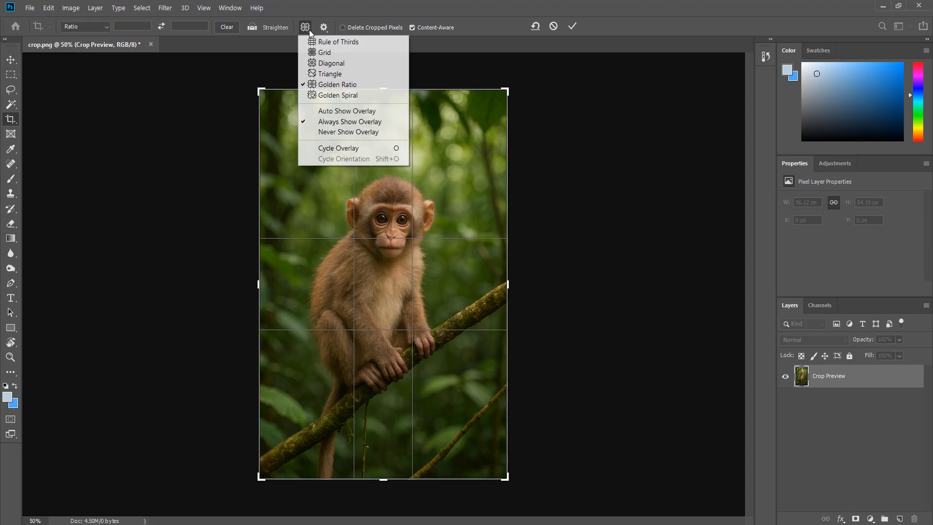
{"action": "left_click", "coordinate": [333, 95]}
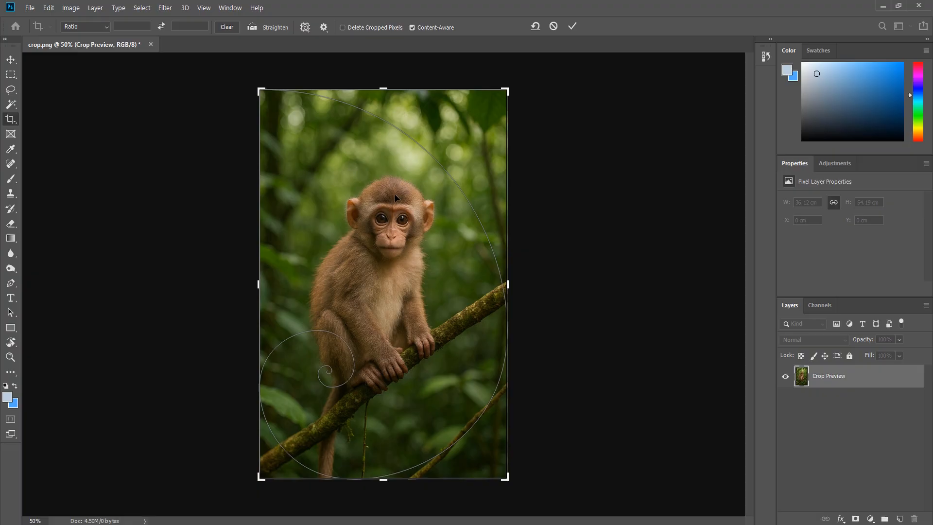
Step: Cycle the crop overlay forward from Golden Spiral to Diagonal
{"action": "key", "text": "o"}
{"action": "key", "text": "o"}
{"action": "key", "text": "o"}
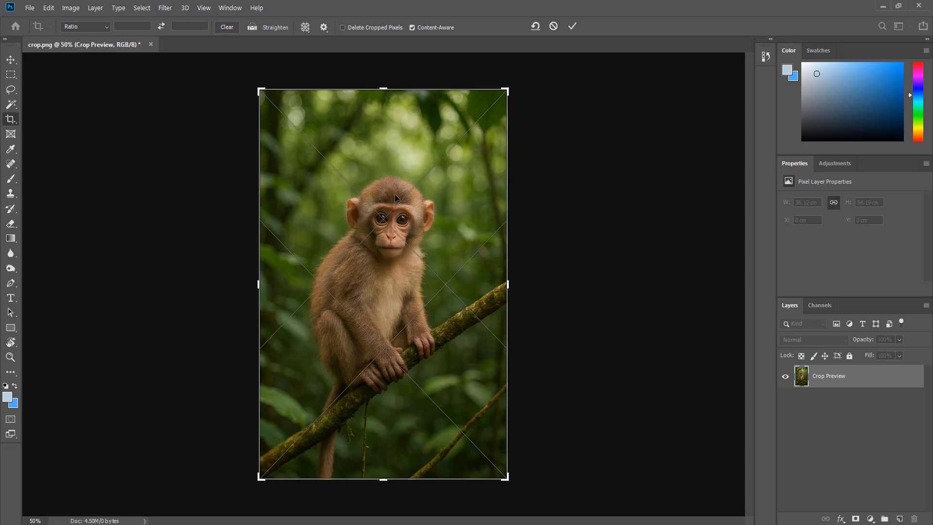
Step: Set the overlay display to Auto Show Overlay and test it by grabbing the photo's upper-left crop corner
{"action": "left_click", "coordinate": [306, 29]}
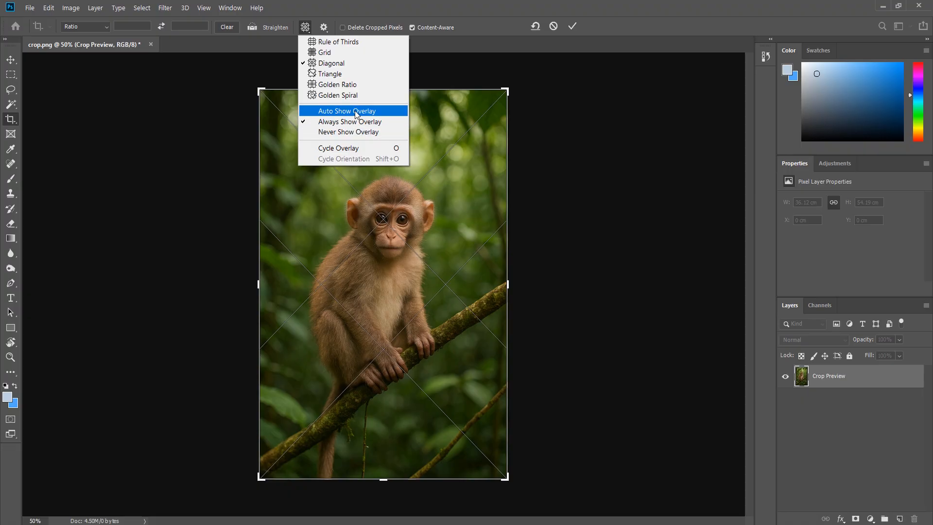
{"action": "left_click", "coordinate": [343, 112]}
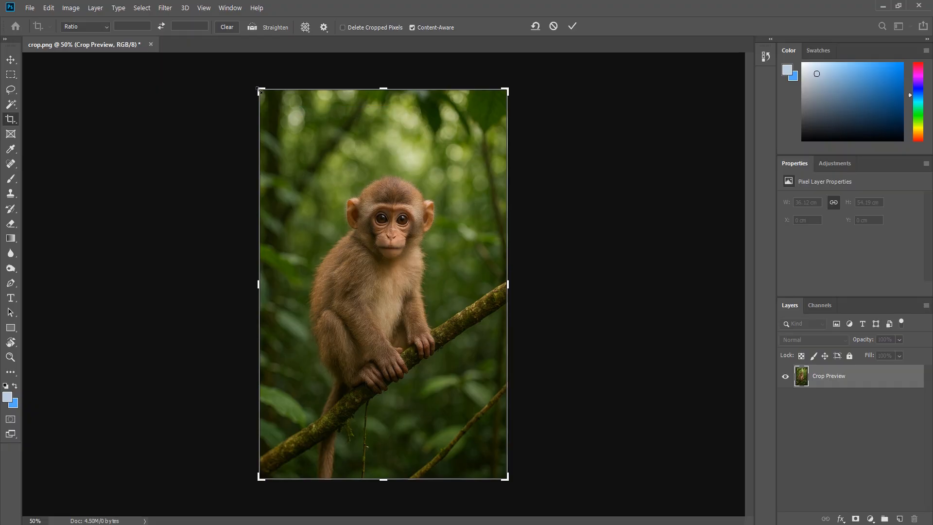
{"action": "mouse_move", "coordinate": [259, 91]}
{"action": "left_mouse_down"}
{"action": "mouse_move", "coordinate": [283, 111]}
{"action": "mouse_move", "coordinate": [260, 91]}
{"action": "left_mouse_up"}
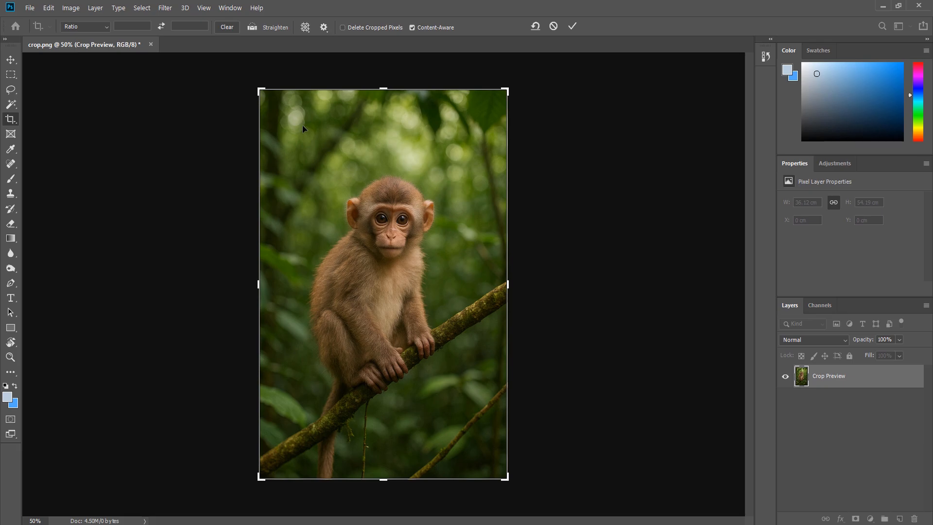
Step: Switch the overlay display to Always Show Overlay, then to Never Show Overlay, and test it on the upper-left crop corner
{"action": "left_click", "coordinate": [306, 30]}
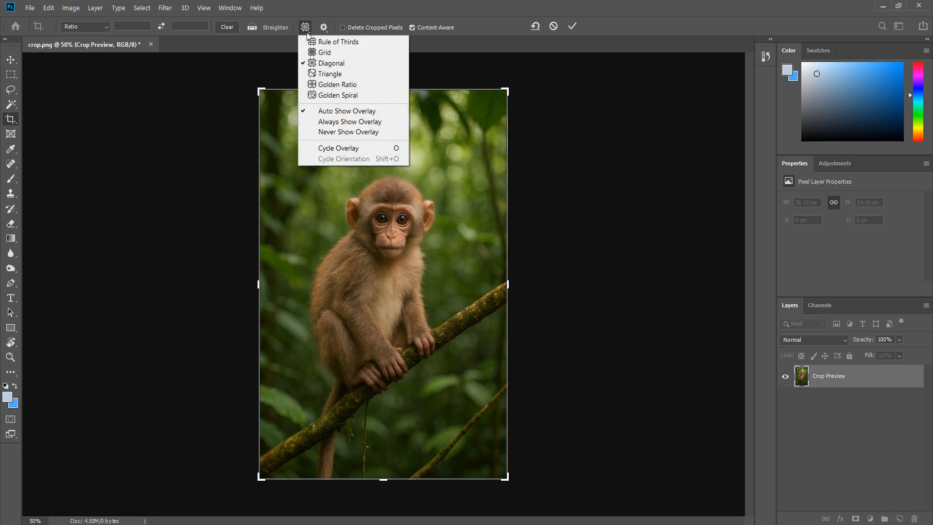
{"action": "left_click", "coordinate": [342, 123]}
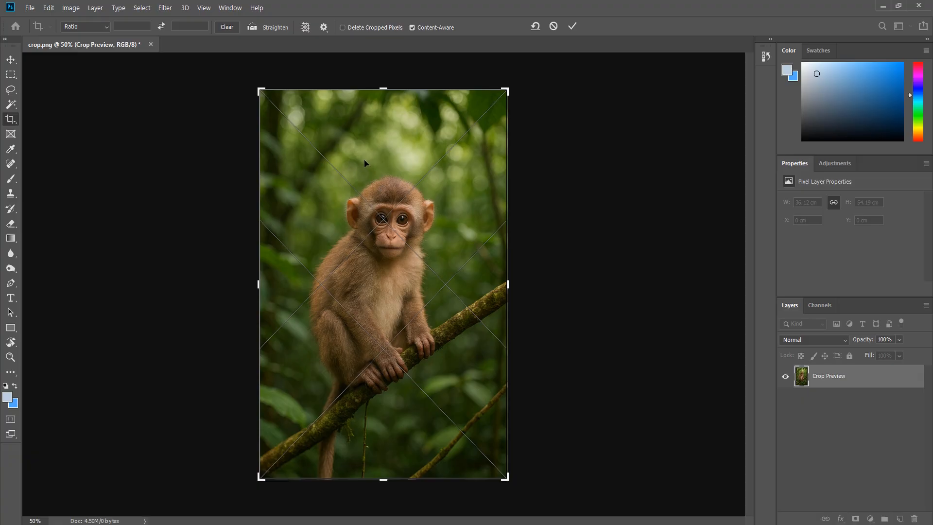
{"action": "left_click", "coordinate": [307, 29]}
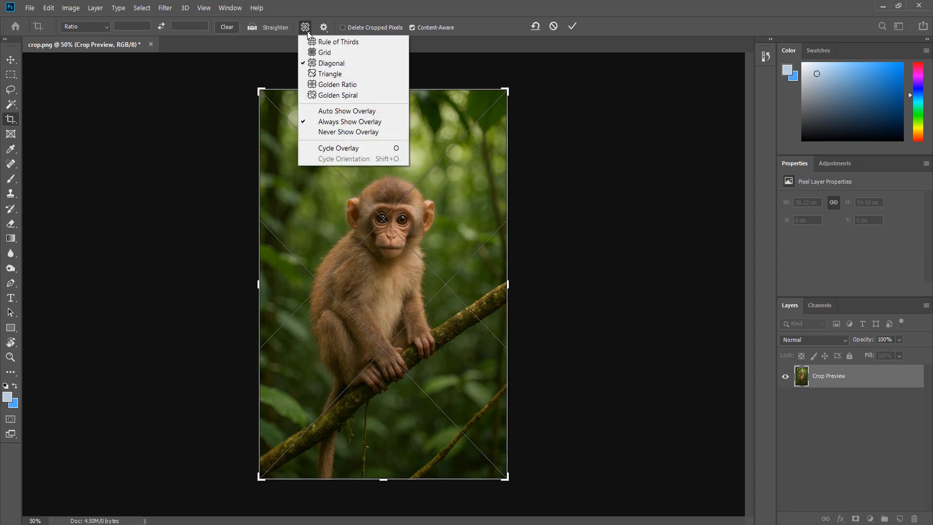
{"action": "left_click", "coordinate": [345, 132]}
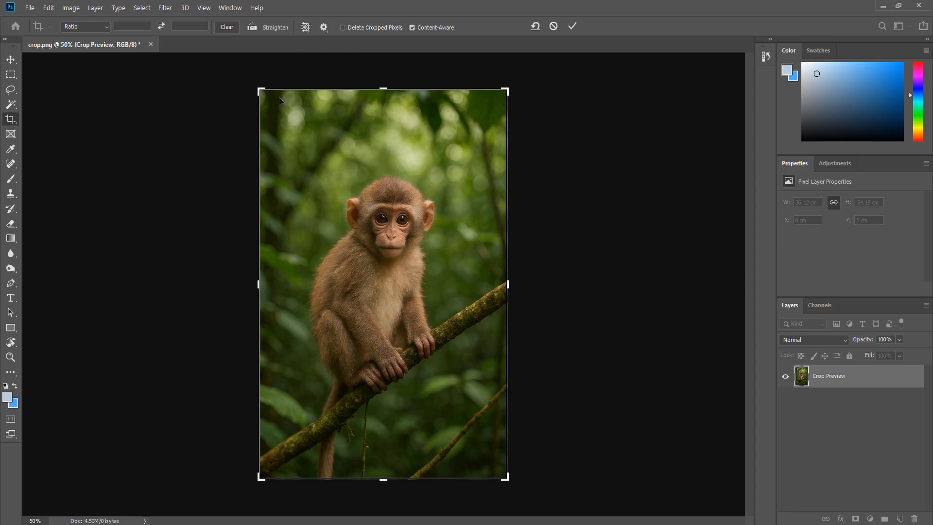
{"action": "mouse_move", "coordinate": [258, 91]}
{"action": "left_mouse_down"}
{"action": "mouse_move", "coordinate": [281, 91]}
{"action": "mouse_move", "coordinate": [259, 91]}
{"action": "left_mouse_up"}
Step: Set the crop overlay to Golden Ratio and cycle through all the overlay types to end on Golden Spiral
{"action": "left_click", "coordinate": [305, 27]}
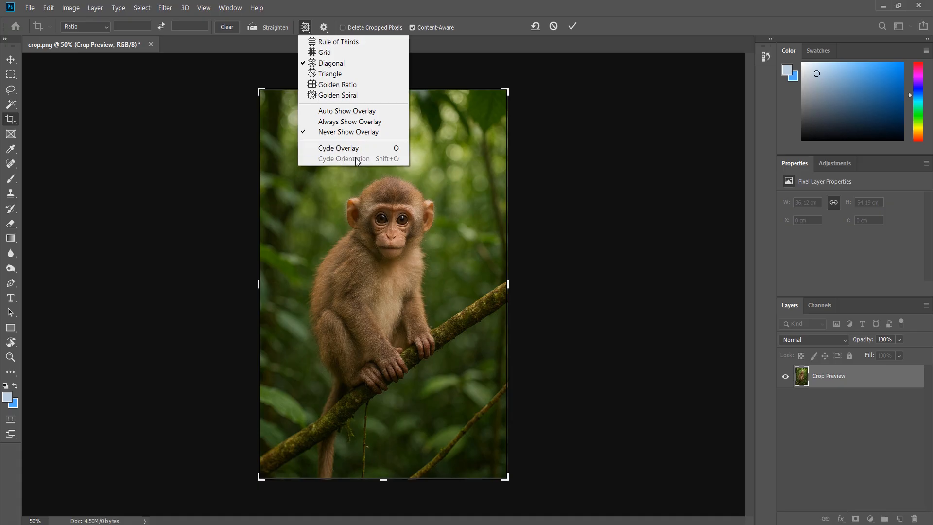
{"action": "left_click", "coordinate": [348, 85]}
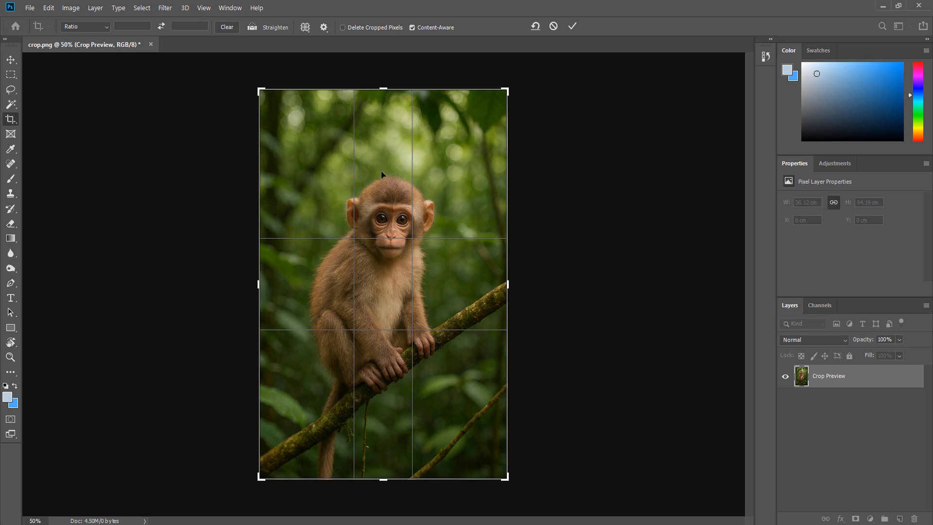
{"action": "key", "text": "o"}
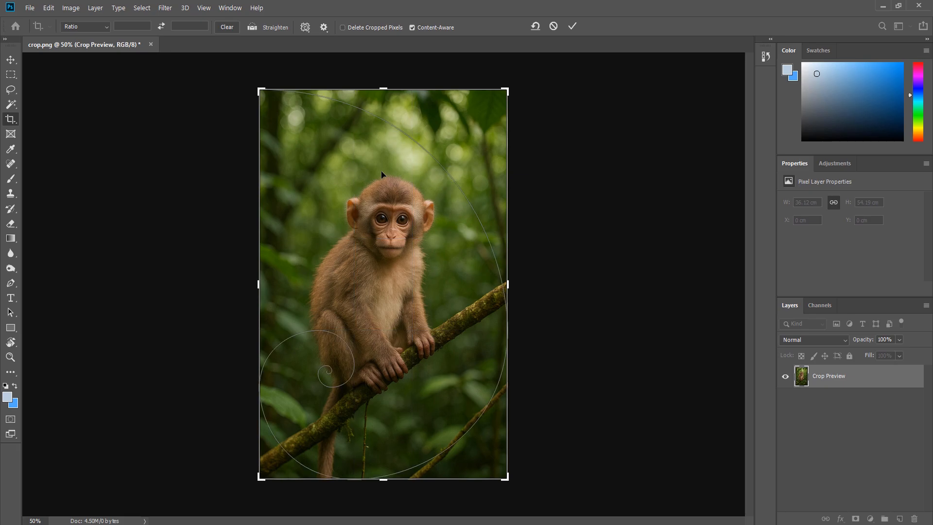
{"action": "key", "text": "o"}
{"action": "key", "text": "o"}
{"action": "key", "text": "o"}
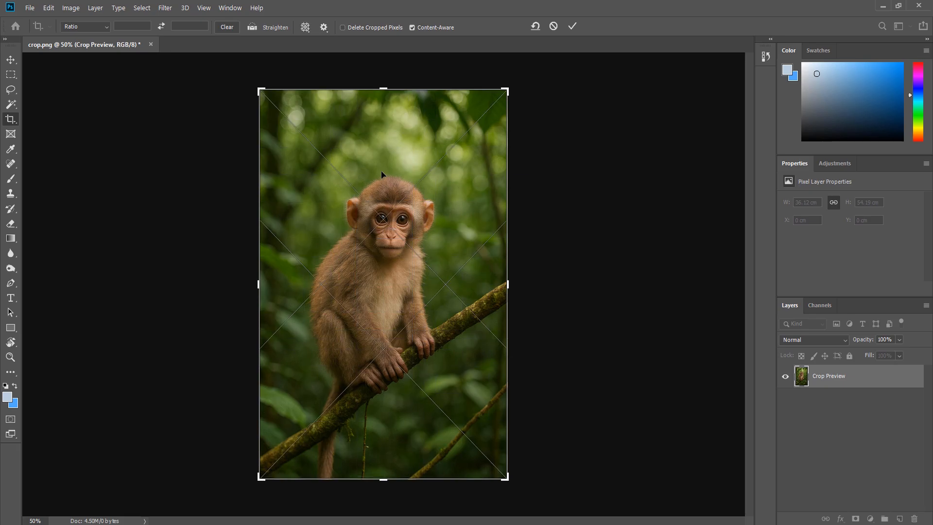
{"action": "key", "text": "o"}
{"action": "key", "text": "o"}
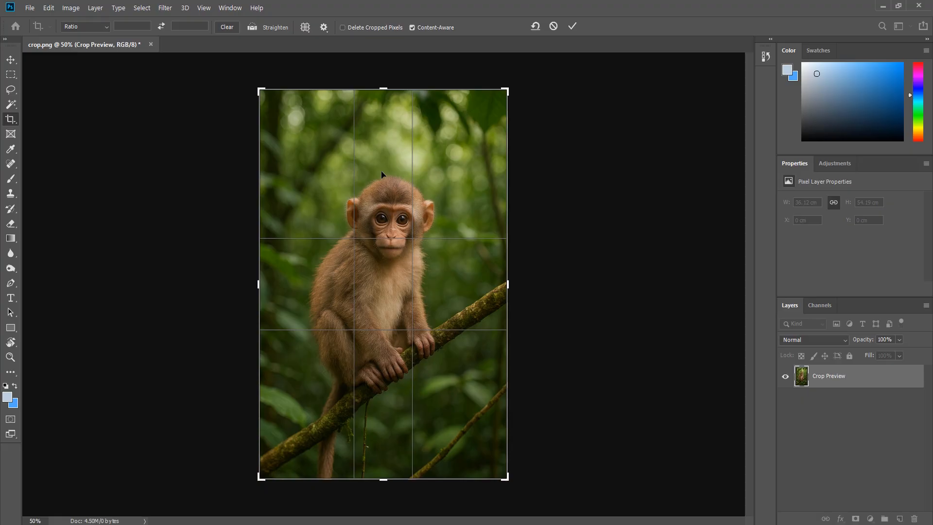
{"action": "key", "text": "o"}
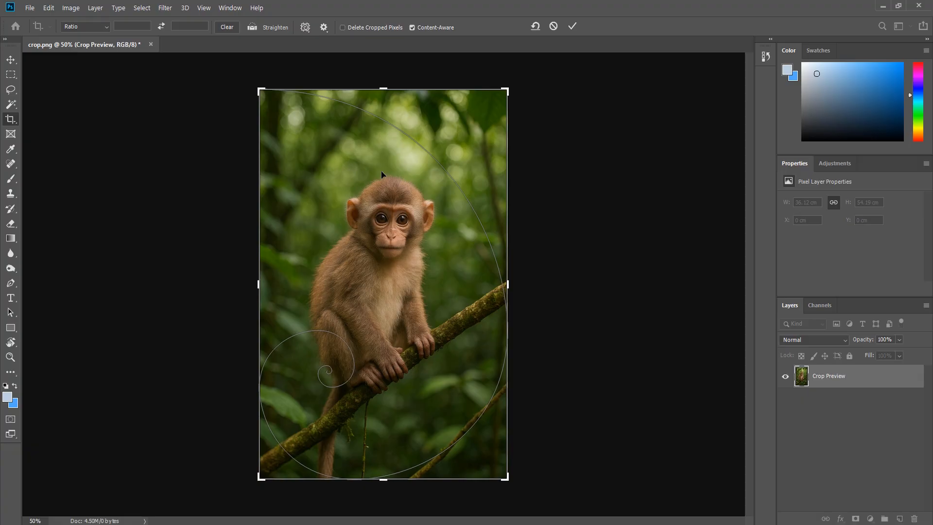
Step: Cycle the Golden Spiral's orientation until it coils in the photo's upper-left area and its outer curve ends at the lower-left corner
{"action": "key", "text": "shift+o"}
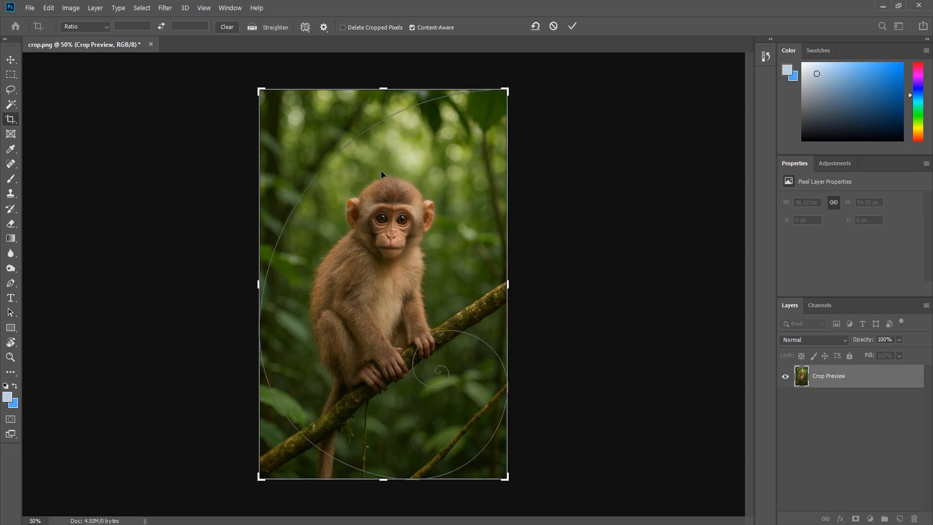
{"action": "key", "text": "shift+o"}
{"action": "key", "text": "shift+o"}
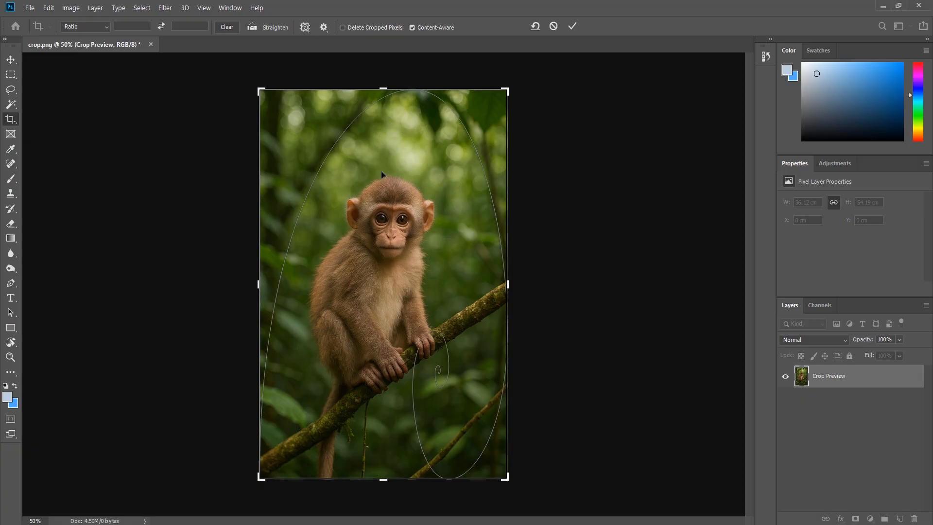
{"action": "key", "text": "shift+o"}
{"action": "key", "text": "shift+o"}
{"action": "key", "text": "shift+o"}
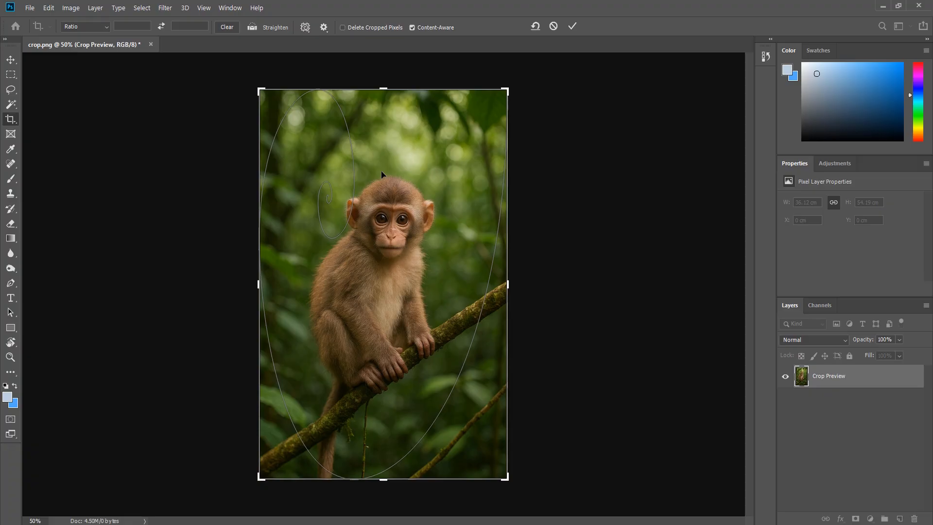
{"action": "key", "text": "shift+o"}
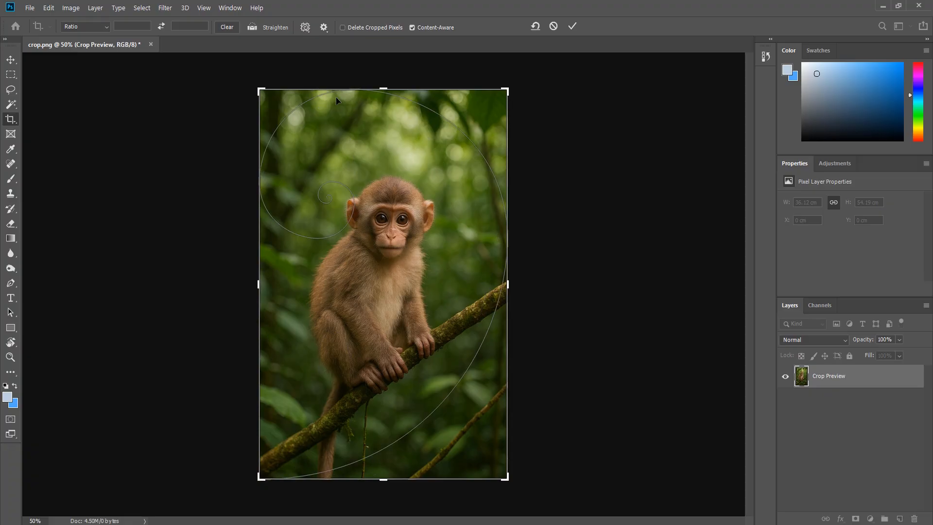
Step: Try the Crop tool's Classic Mode by toggling it on and off twice, leaving it off
{"action": "left_click", "coordinate": [324, 27]}
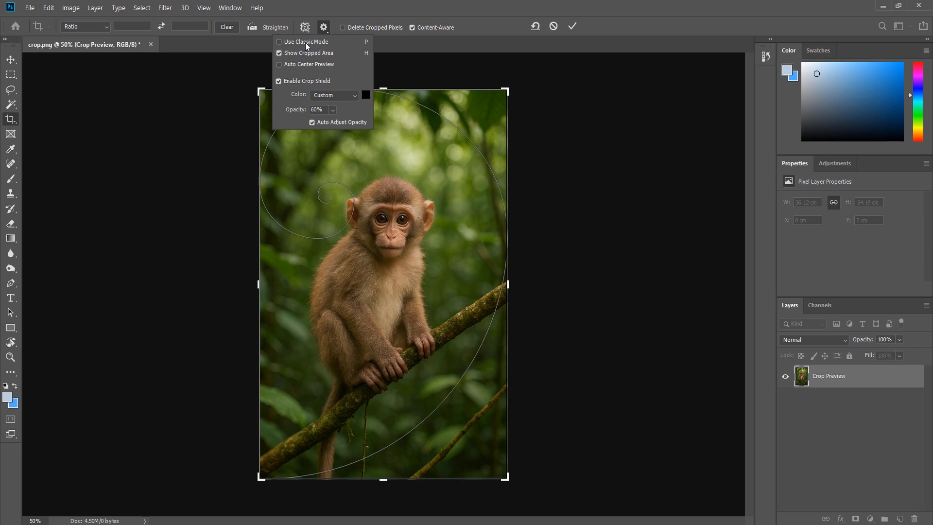
{"action": "left_click", "coordinate": [281, 43]}
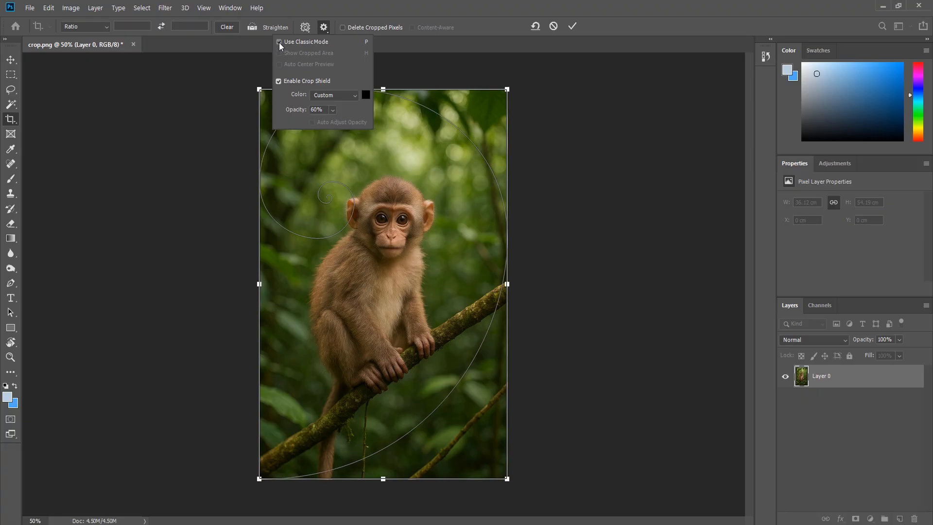
{"action": "left_click", "coordinate": [279, 42]}
{"action": "left_click", "coordinate": [278, 42]}
{"action": "left_click", "coordinate": [279, 42]}
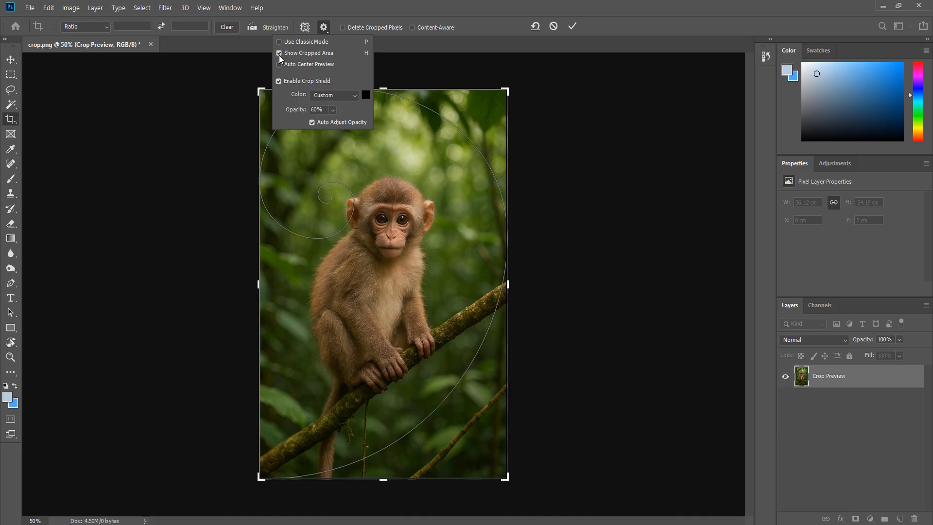
Step: Toggle Show Cropped Area off and on, leaving it on, and enable Auto Center Preview
{"action": "left_click", "coordinate": [279, 56]}
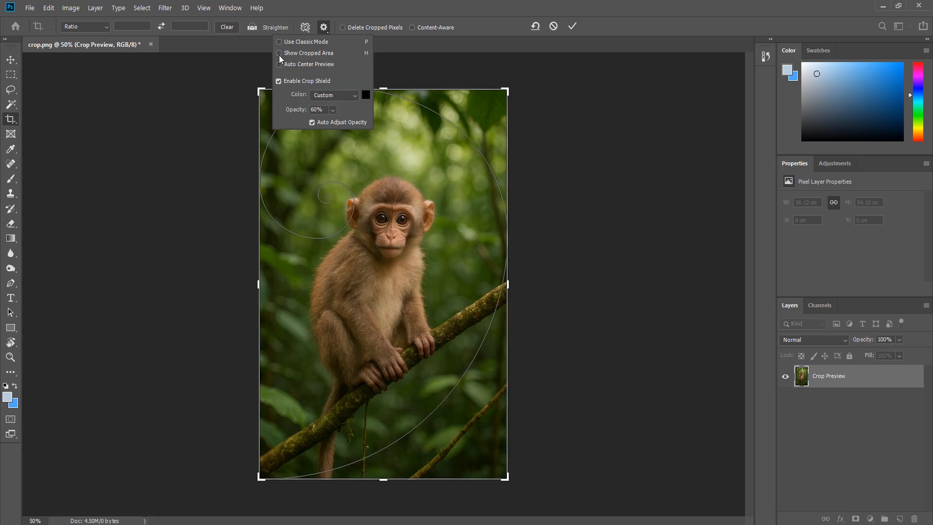
{"action": "left_click", "coordinate": [279, 56]}
{"action": "left_click", "coordinate": [279, 56]}
{"action": "left_click", "coordinate": [281, 55]}
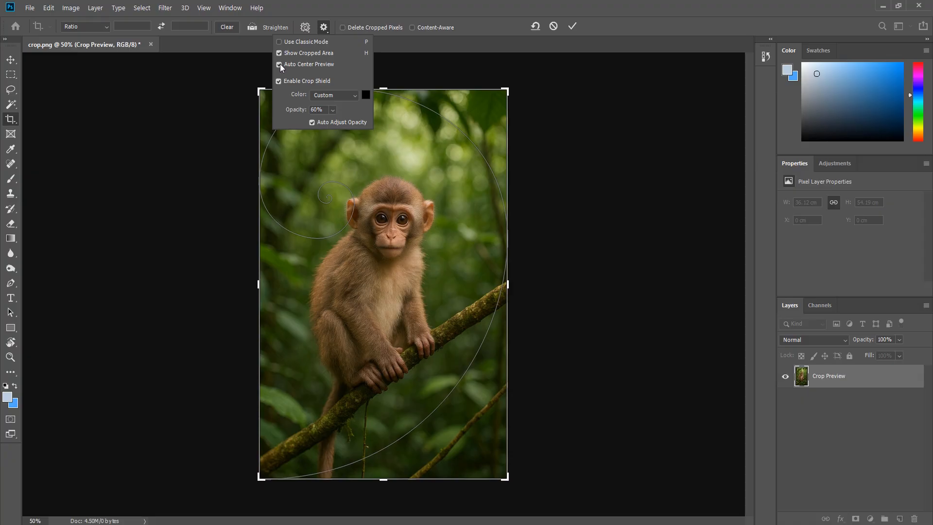
Step: Extend the crop frame slightly above the photo's upper edge
{"action": "left_click_drag", "start_coordinate": [258, 90], "coordinate": [291, 63]}
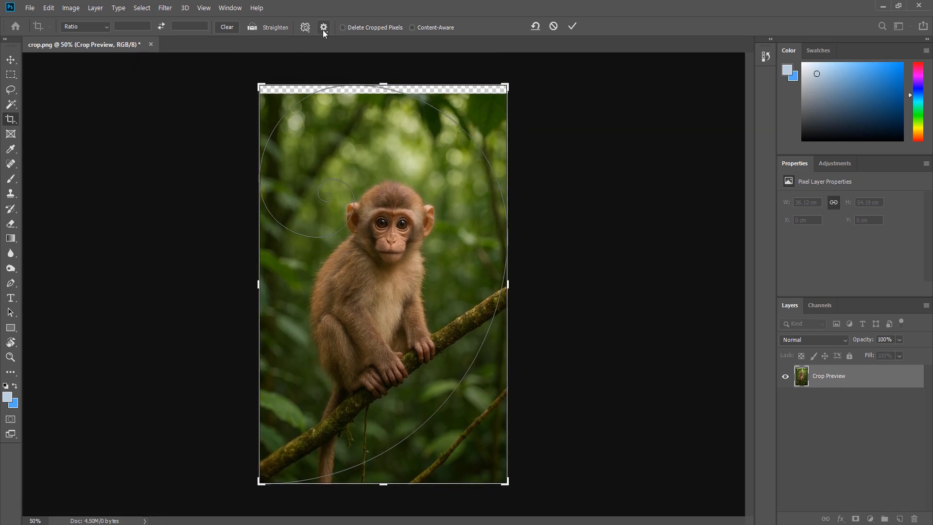
Step: Toggle the crop shield off and on twice to compare the shading outside the crop frame, leaving it enabled
{"action": "left_click", "coordinate": [323, 28]}
{"action": "left_click", "coordinate": [279, 81]}
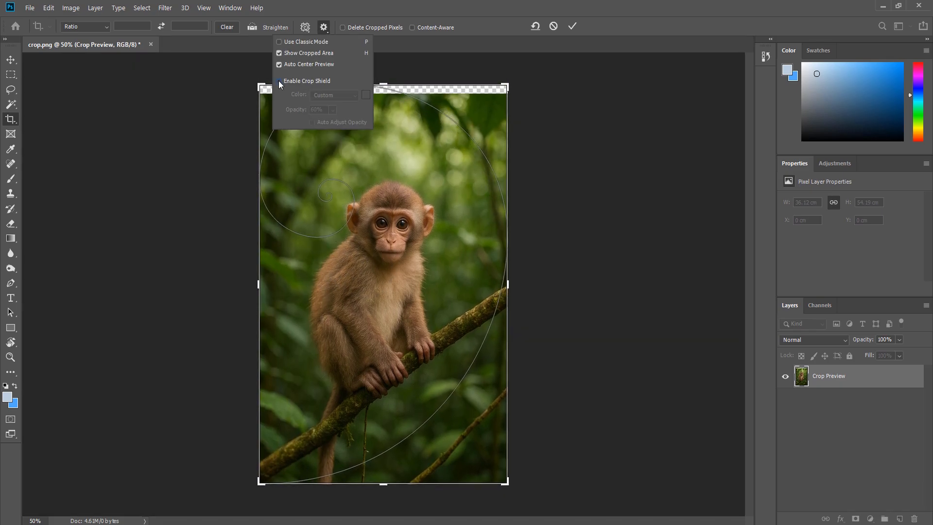
{"action": "left_click", "coordinate": [279, 81]}
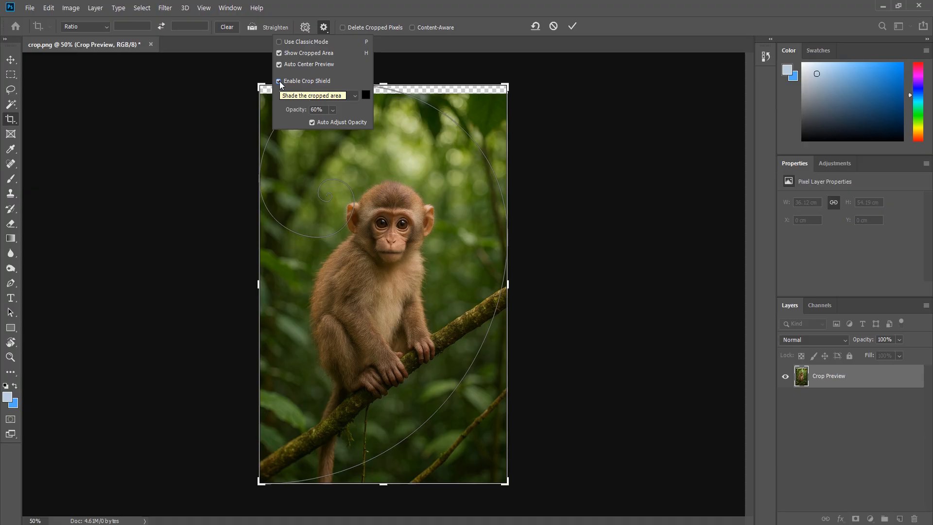
{"action": "left_click", "coordinate": [279, 81]}
{"action": "left_click", "coordinate": [279, 81]}
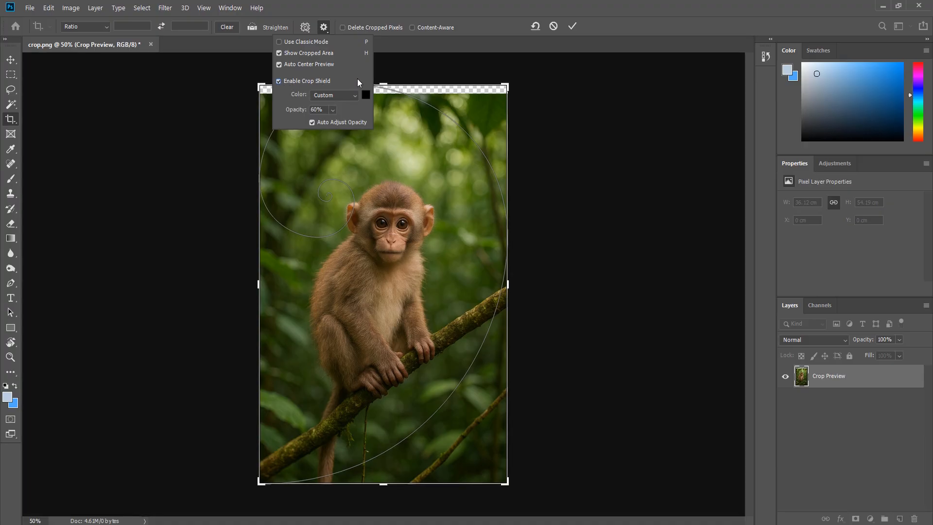
Step: Set the crop shield colour to Match Canvas and shrink the crop frame inward from its upper-left corner
{"action": "left_click", "coordinate": [332, 99]}
{"action": "left_click", "coordinate": [334, 105]}
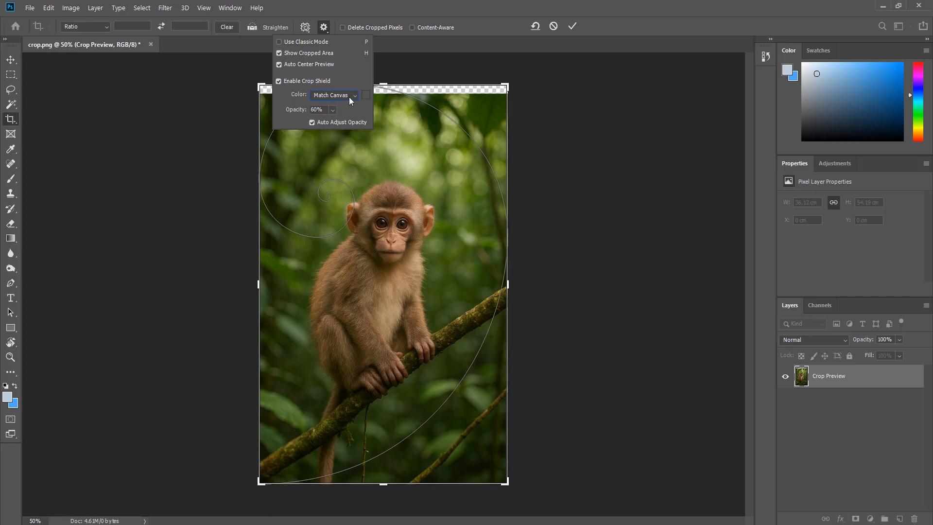
{"action": "left_click_drag", "start_coordinate": [262, 88], "coordinate": [305, 144]}
Step: Set the crop shield colour to Custom, try red ff0000 in the colour picker, and cancel that colour change
{"action": "left_click", "coordinate": [324, 28]}
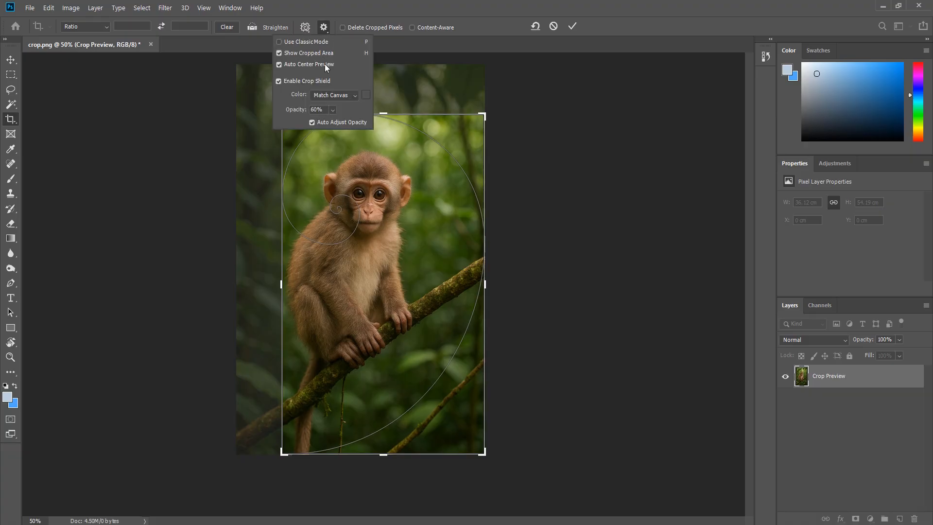
{"action": "left_click", "coordinate": [351, 95]}
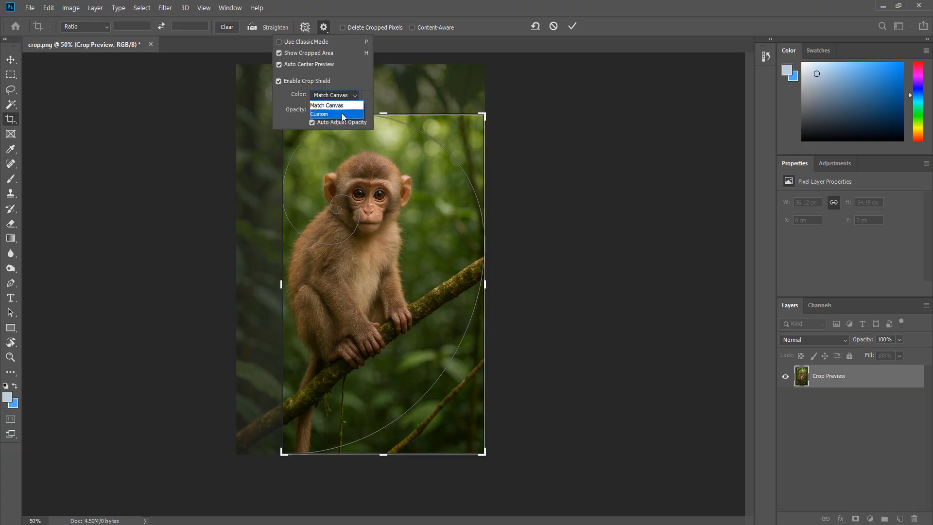
{"action": "left_click", "coordinate": [342, 116]}
{"action": "left_click", "coordinate": [616, 212]}
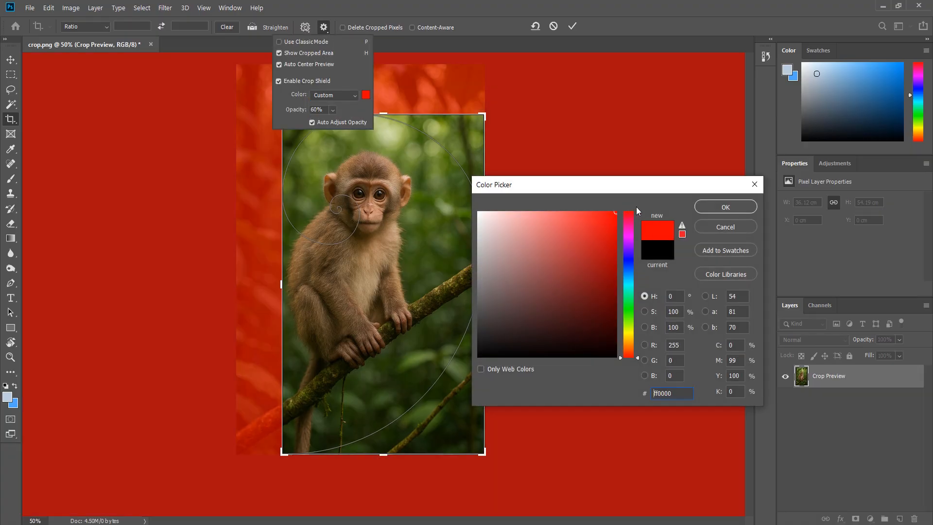
{"action": "left_click", "coordinate": [701, 224]}
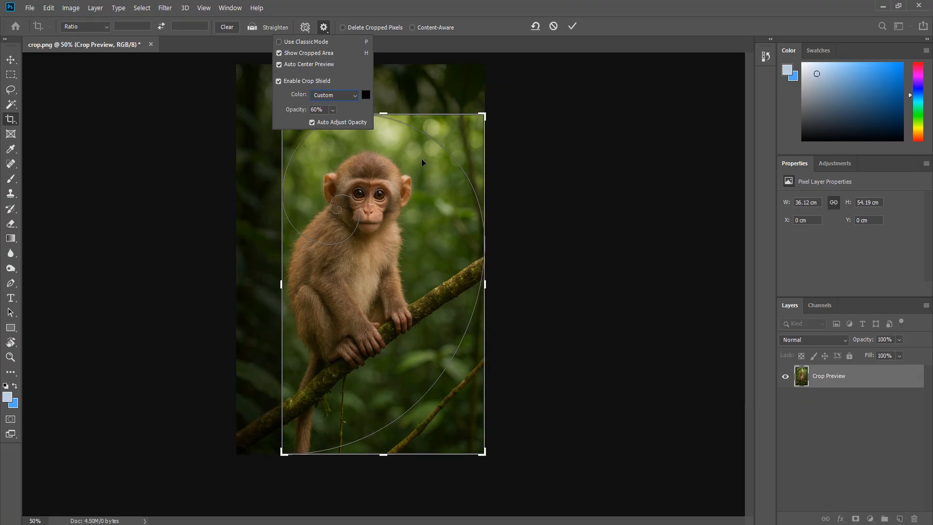
Step: Adjust the crop shield opacity and apply the crop to the monkey photo
{"action": "left_click", "coordinate": [333, 111]}
{"action": "mouse_move", "coordinate": [353, 123]}
{"action": "left_mouse_down"}
{"action": "mouse_move", "coordinate": [362, 123]}
{"action": "mouse_move", "coordinate": [310, 125]}
{"action": "mouse_move", "coordinate": [337, 122]}
{"action": "left_mouse_up"}
{"action": "key", "text": "Return"}
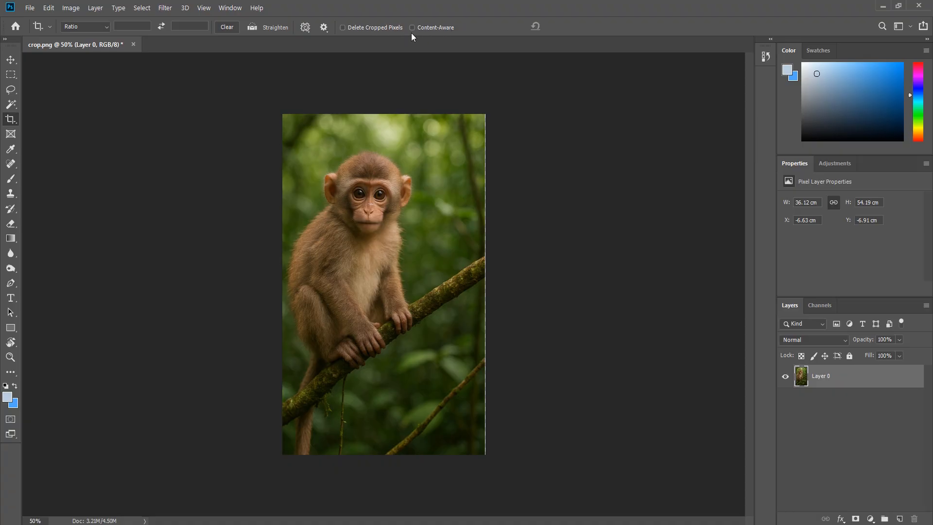
Step: Enable the Delete Cropped Pixels and Content-Aware options and undo the applied crop to restore the full photo
{"action": "left_click", "coordinate": [343, 28]}
{"action": "scroll", "coordinate": [334, 149], "scroll_direction": "up", "scroll_amount": 5}
{"action": "scroll", "coordinate": [334, 149], "scroll_direction": "down", "scroll_amount": 3}
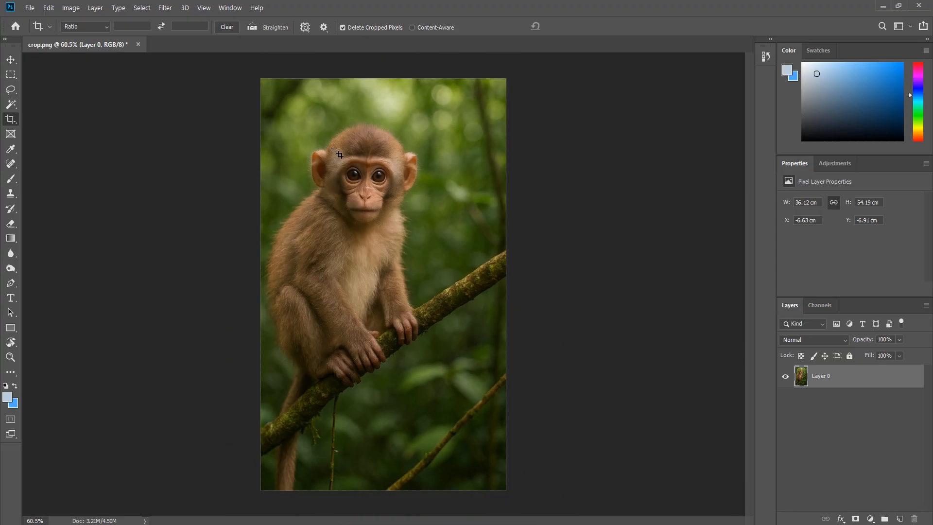
{"action": "scroll", "coordinate": [336, 150], "scroll_direction": "down", "scroll_amount": 2}
{"action": "scroll", "coordinate": [335, 150], "scroll_direction": "up", "scroll_amount": 2}
{"action": "key", "text": "ctrl+z"}
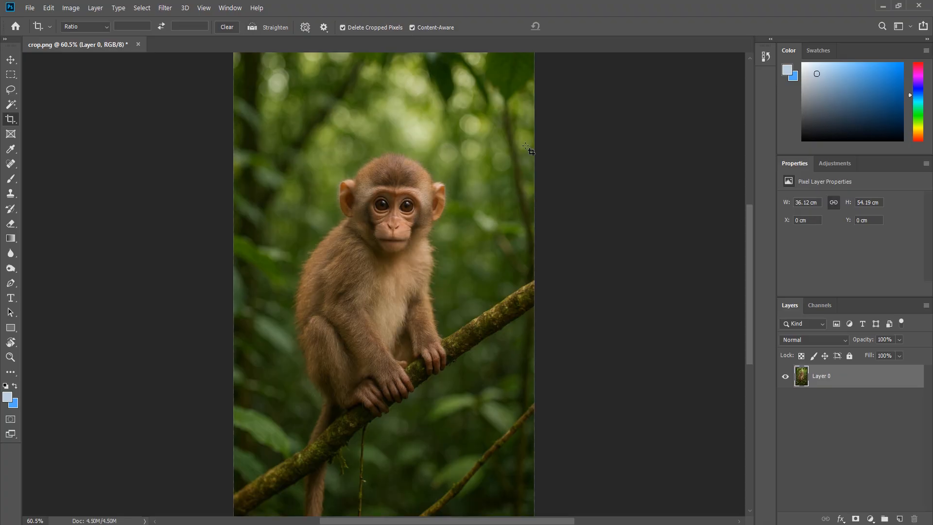
{"action": "key", "text": "ctrl+minus"}
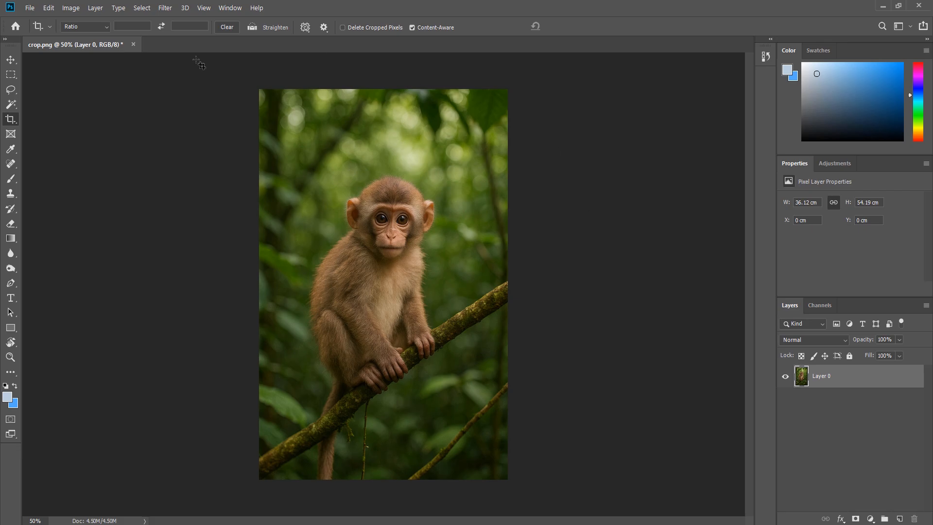
Step: Try shrinking the crop frame from its upper-left corner, reset the frame, and cancel the crop
{"action": "left_click", "coordinate": [10, 119]}
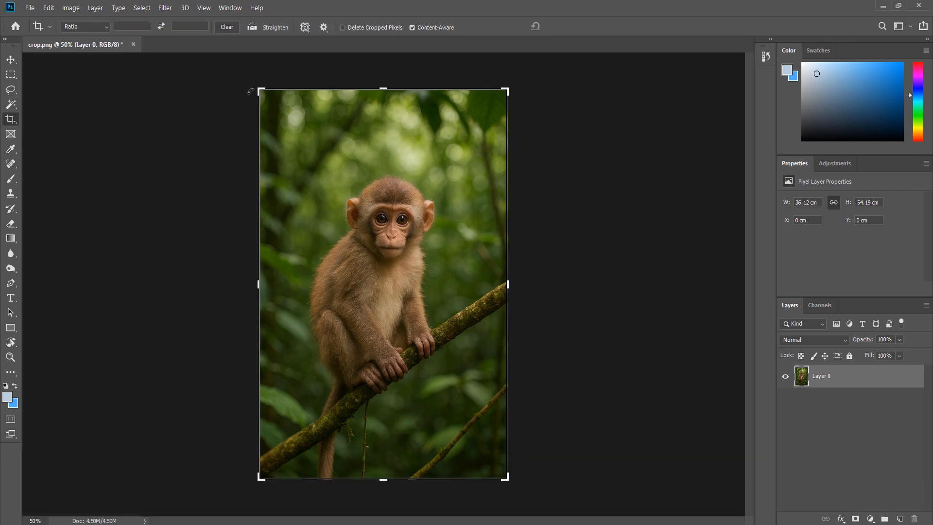
{"action": "left_click_drag", "start_coordinate": [259, 91], "coordinate": [288, 121]}
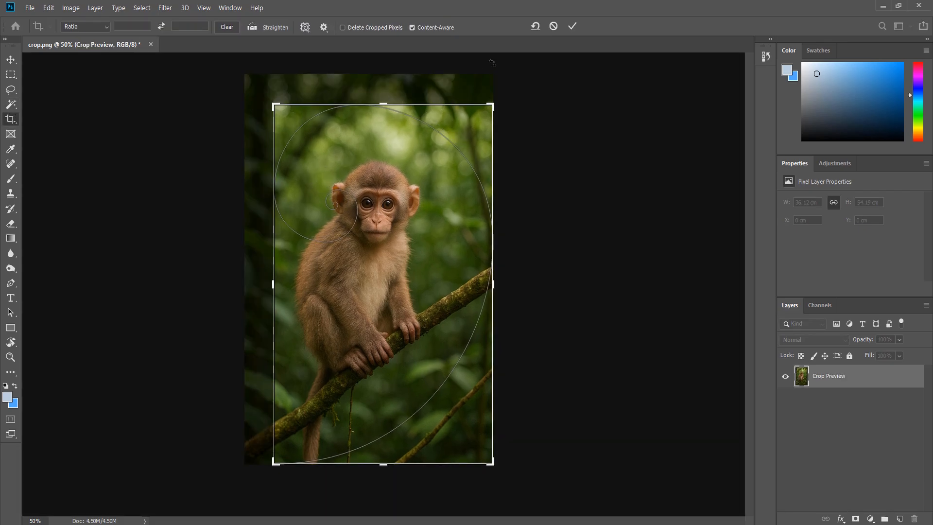
{"action": "left_click", "coordinate": [535, 27]}
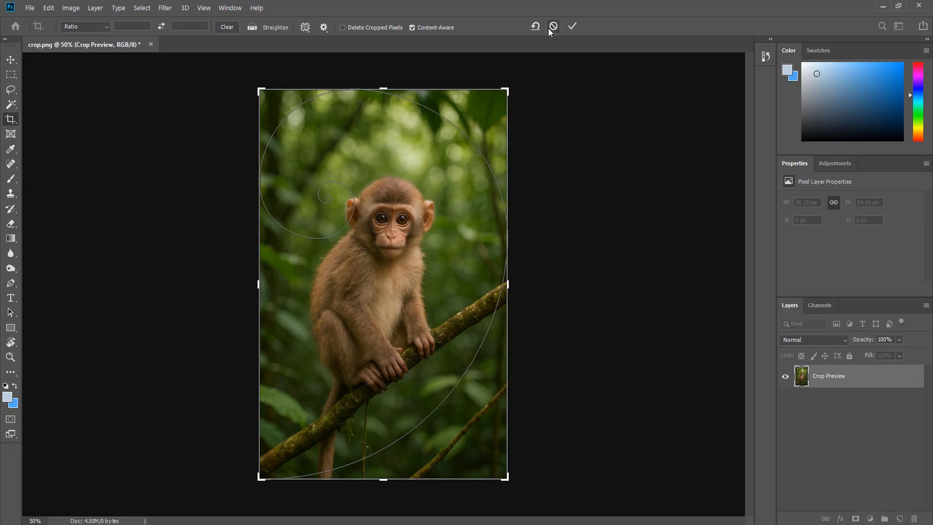
{"action": "left_click", "coordinate": [553, 27]}
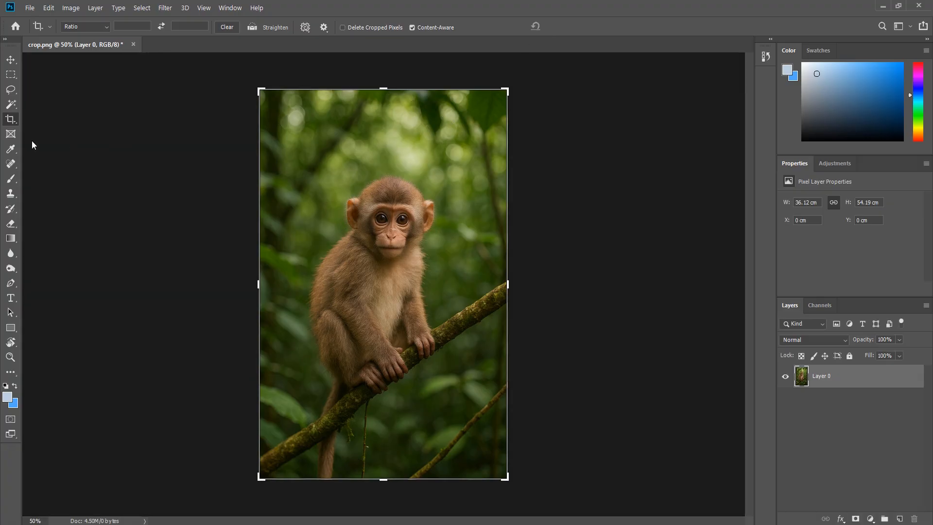
Step: Shrink the crop frame from the photo's upper-left corner to frame the monkey more tightly and apply the crop
{"action": "left_click_drag", "start_coordinate": [260, 91], "coordinate": [311, 103]}
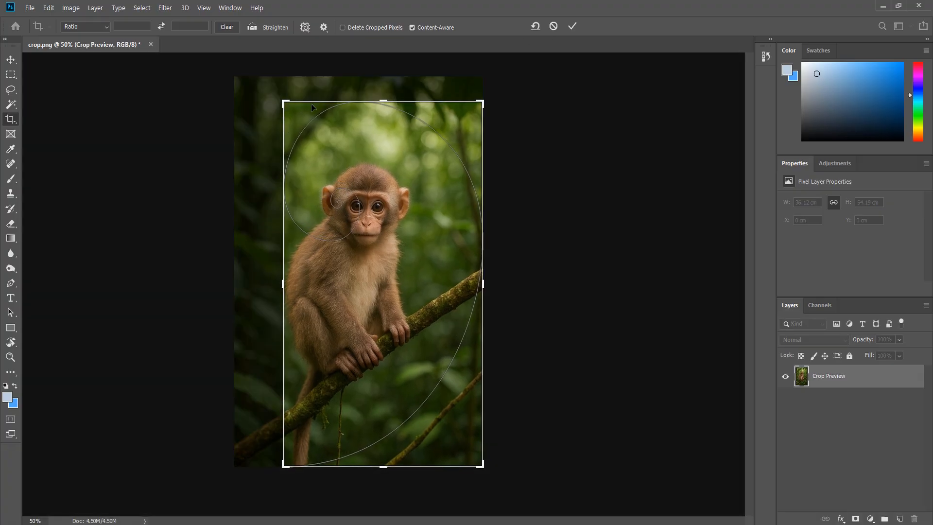
{"action": "left_click", "coordinate": [573, 27]}
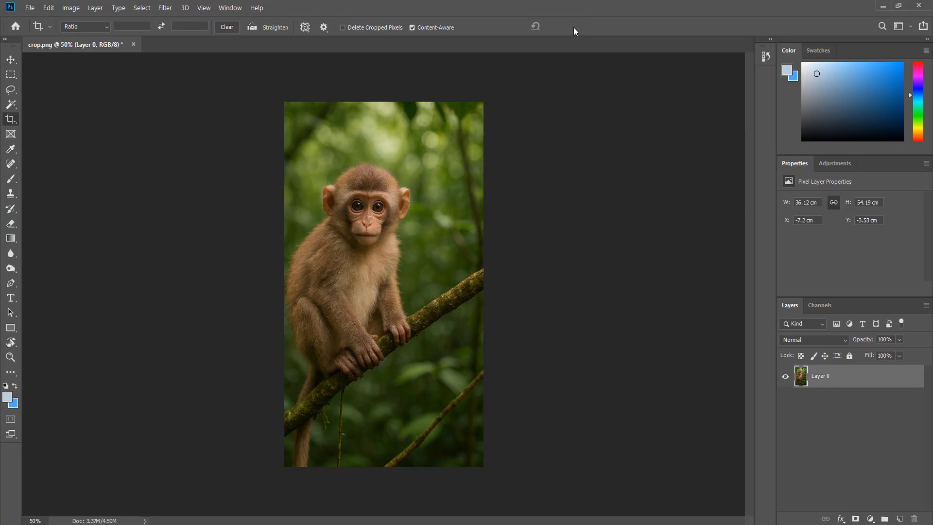